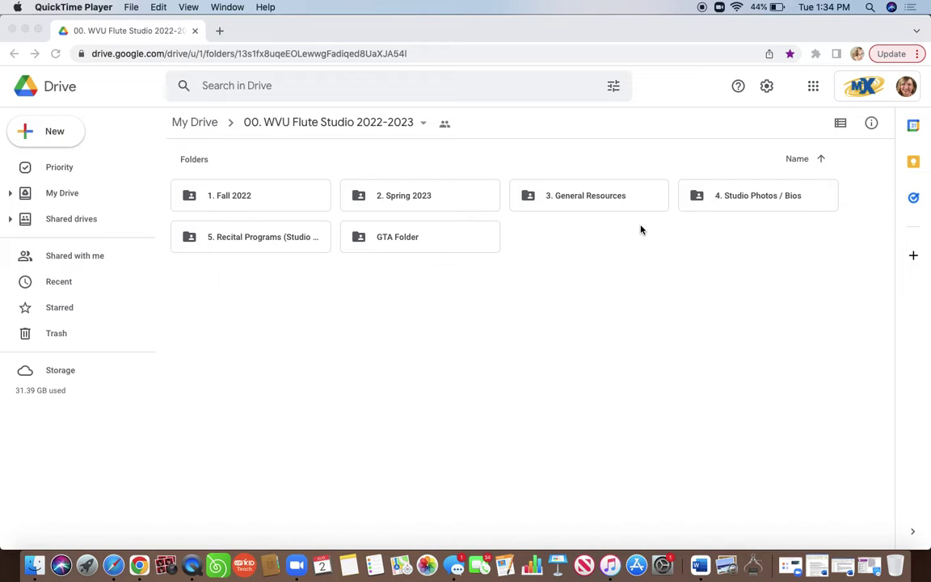
{"action": "left_click", "coordinate": [612, 306]}
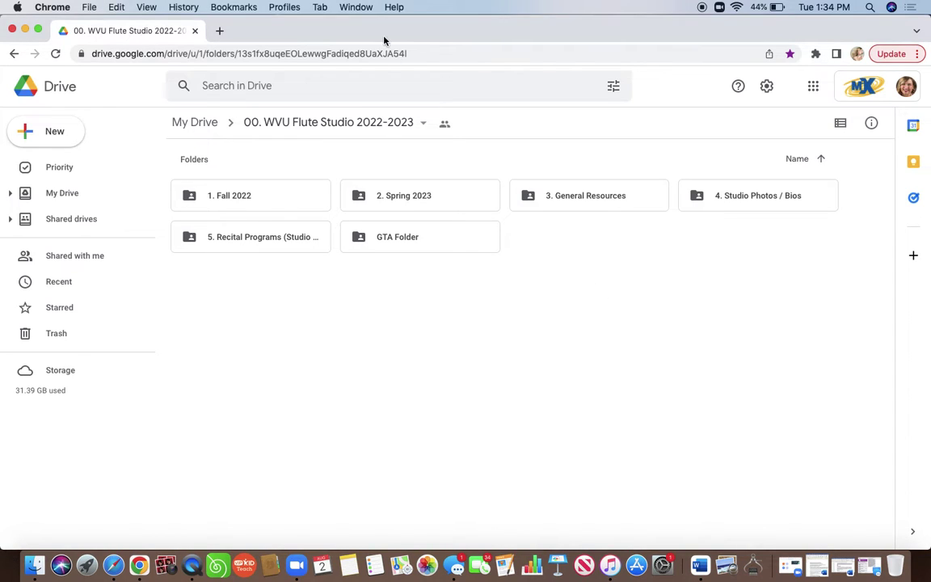
{"action": "left_click", "coordinate": [233, 9]}
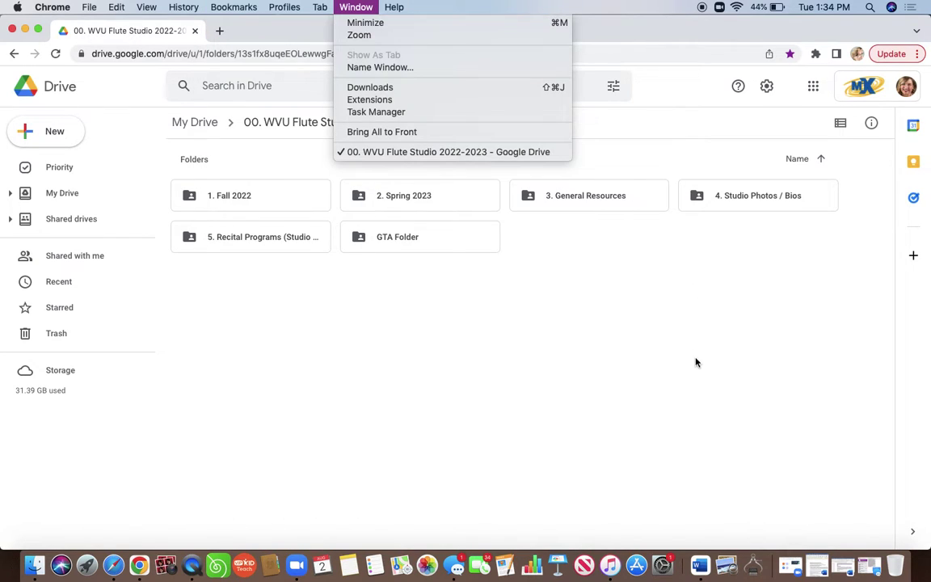
{"action": "left_click", "coordinate": [696, 357]}
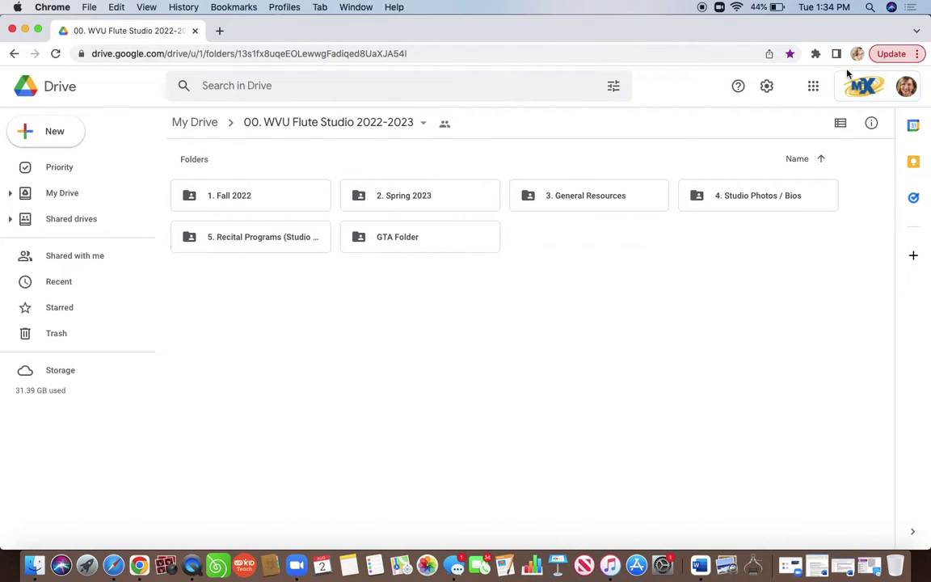
{"action": "left_click", "coordinate": [809, 89]}
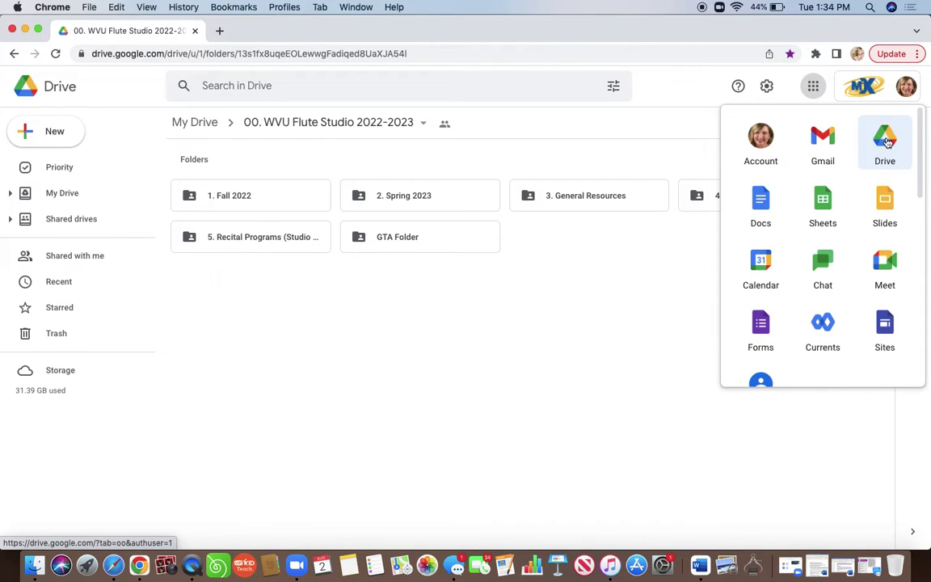
{"action": "left_click", "coordinate": [390, 399]}
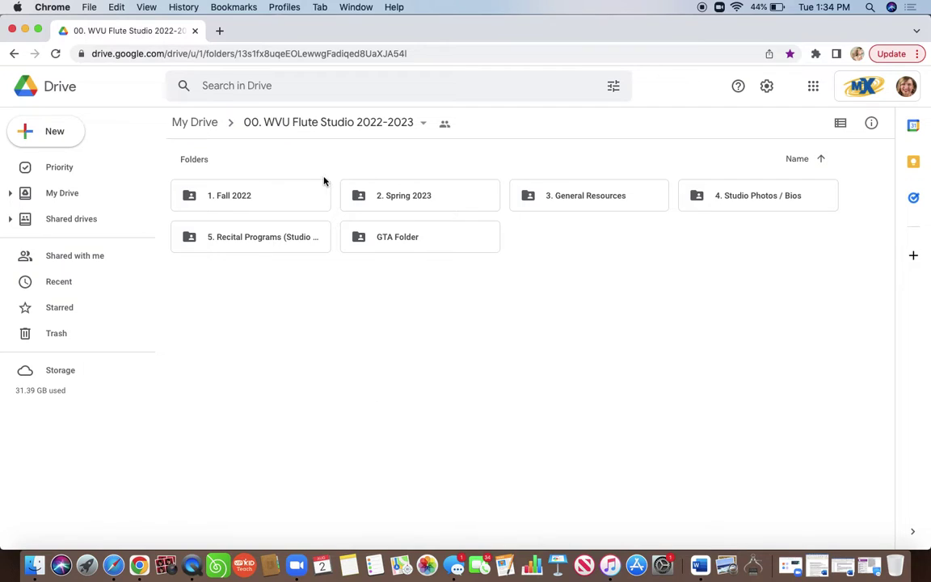
Step: Open the 1. Fall 2022 folder, go into 01. Flute Studio Handbook and look over its files
{"action": "double_click", "coordinate": [273, 199]}
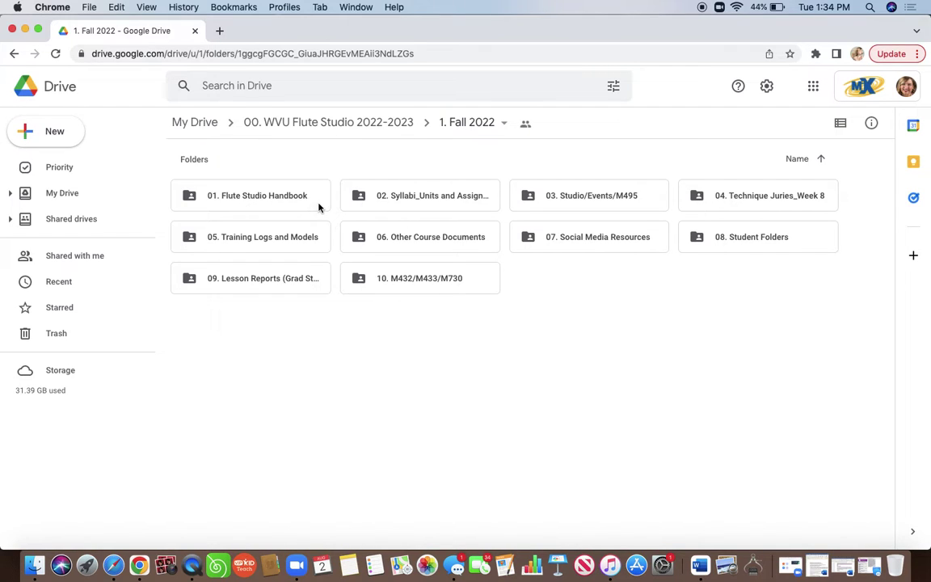
{"action": "double_click", "coordinate": [309, 208]}
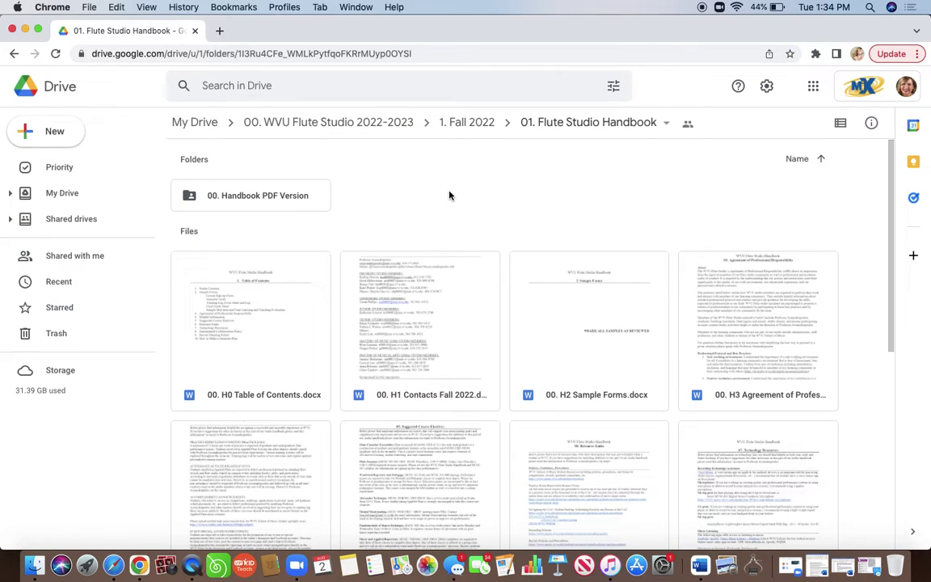
{"action": "scroll", "coordinate": [644, 385], "scroll_direction": "down", "scroll_amount": 3}
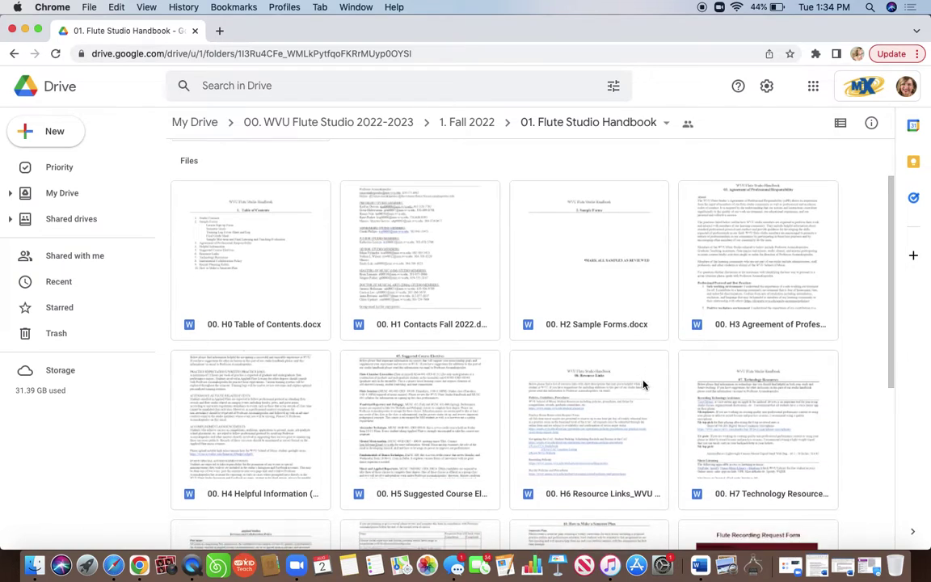
{"action": "scroll", "coordinate": [644, 384], "scroll_direction": "up", "scroll_amount": 3}
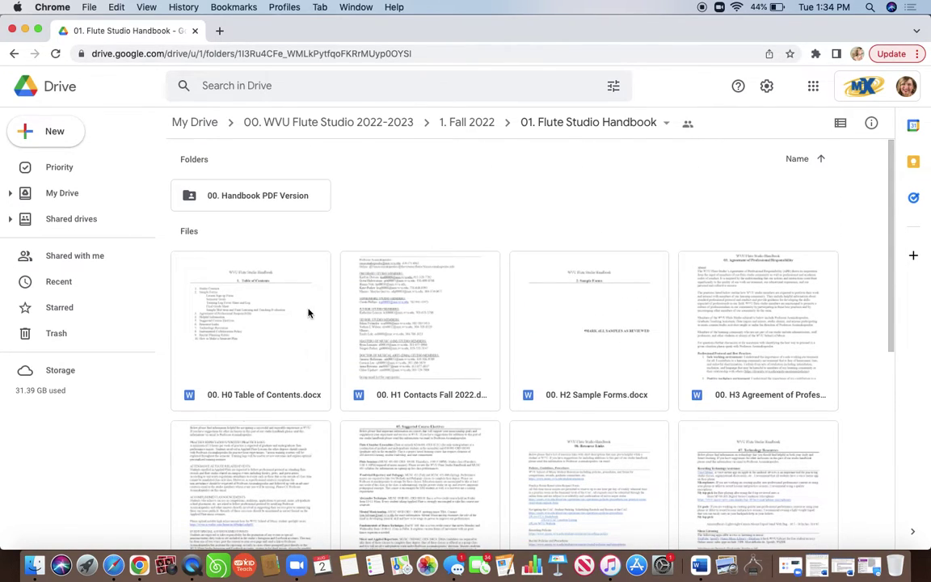
Step: Open the 00. H1 Contacts Fall 2022 document and examine the studio member contacts and the group email list
{"action": "double_click", "coordinate": [473, 325]}
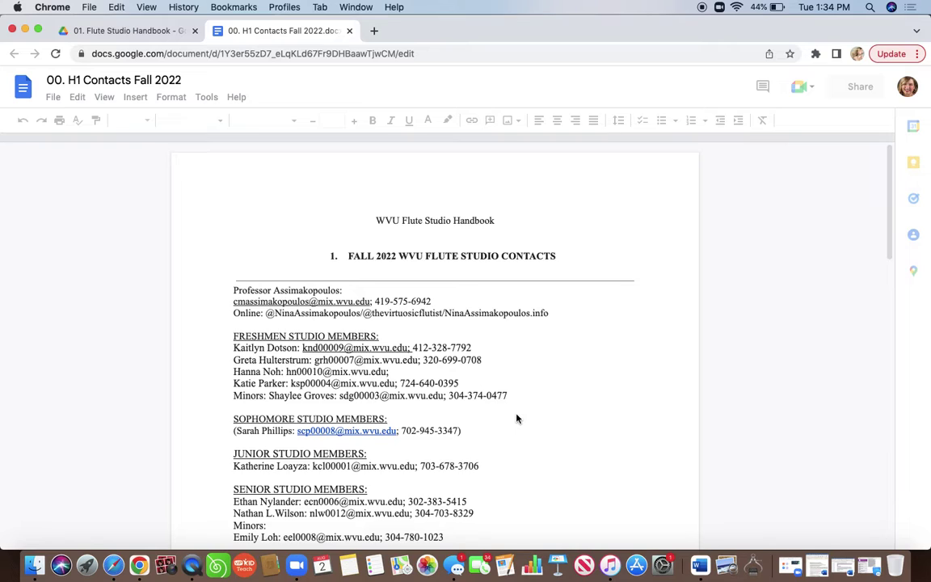
{"action": "scroll", "coordinate": [464, 371], "scroll_direction": "down", "scroll_amount": 2}
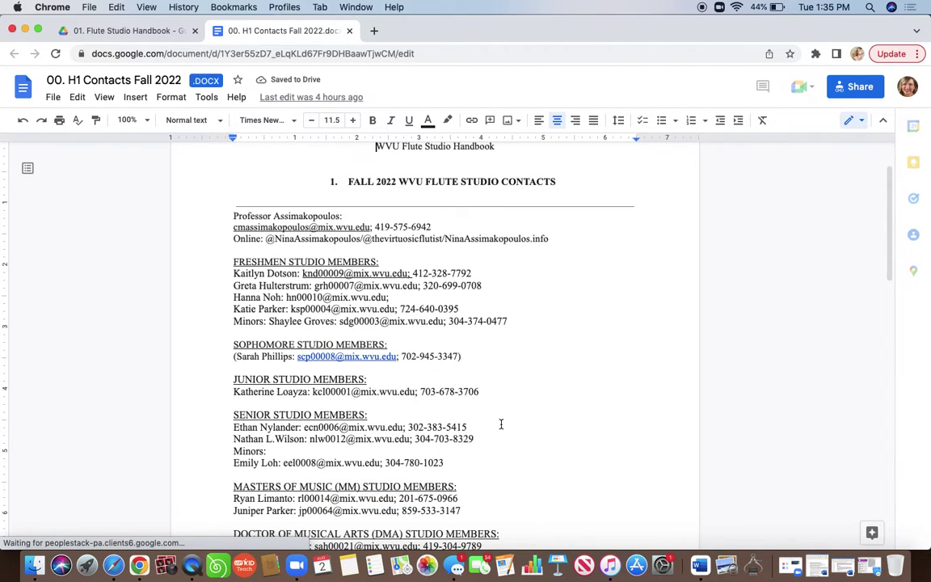
{"action": "scroll", "coordinate": [499, 424], "scroll_direction": "down", "scroll_amount": 2}
{"action": "left_click", "coordinate": [465, 291]}
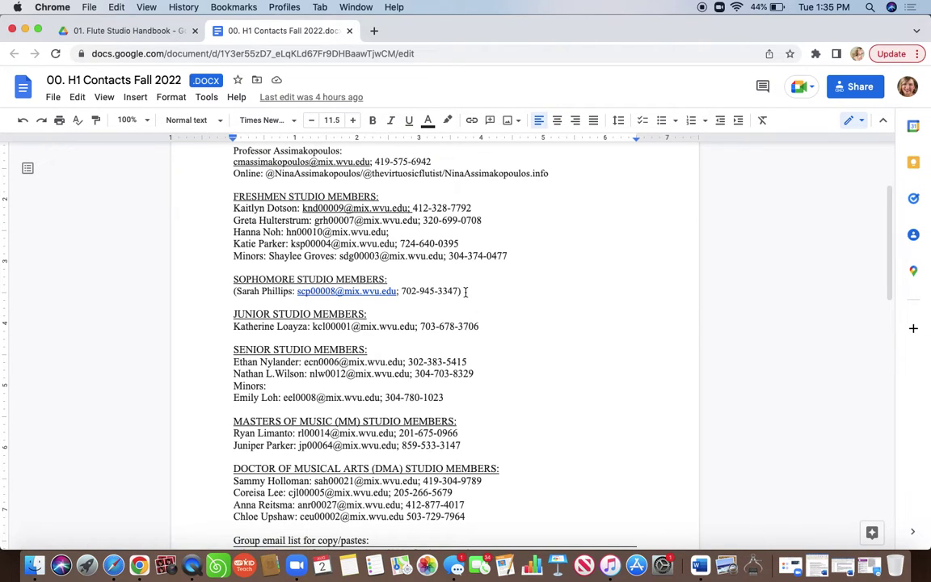
{"action": "scroll", "coordinate": [512, 397], "scroll_direction": "down", "scroll_amount": 4}
{"action": "scroll", "coordinate": [512, 397], "scroll_direction": "down", "scroll_amount": 1}
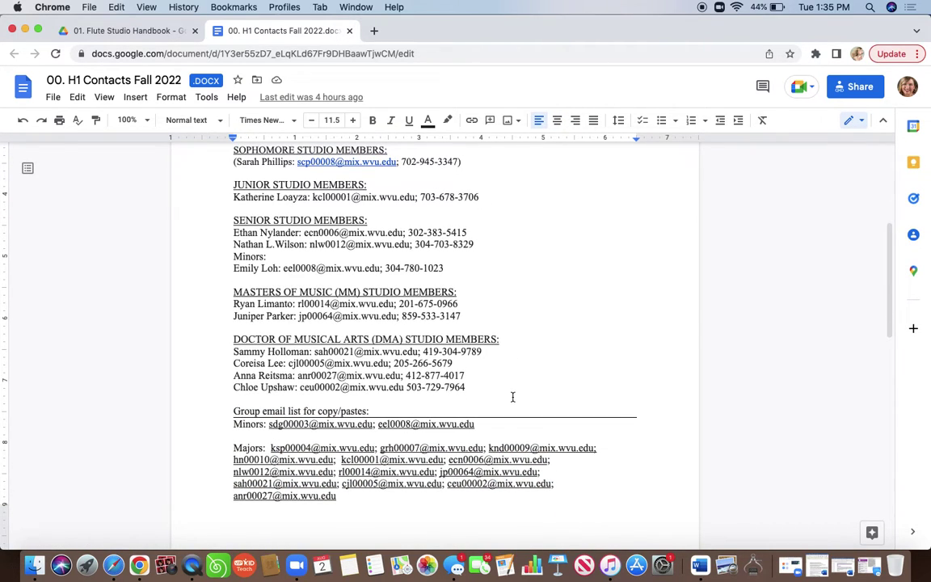
{"action": "scroll", "coordinate": [512, 397], "scroll_direction": "up", "scroll_amount": 5}
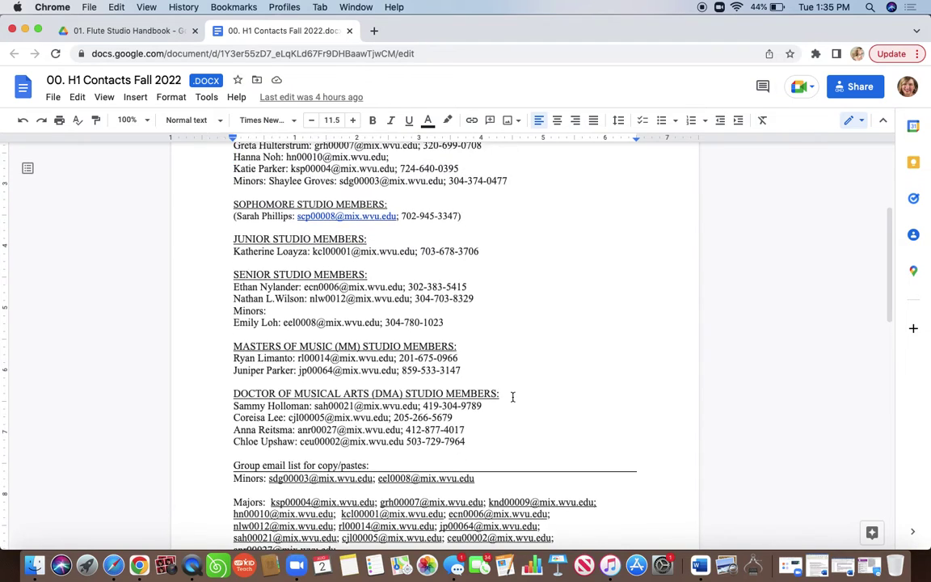
{"action": "scroll", "coordinate": [512, 397], "scroll_direction": "up", "scroll_amount": 1}
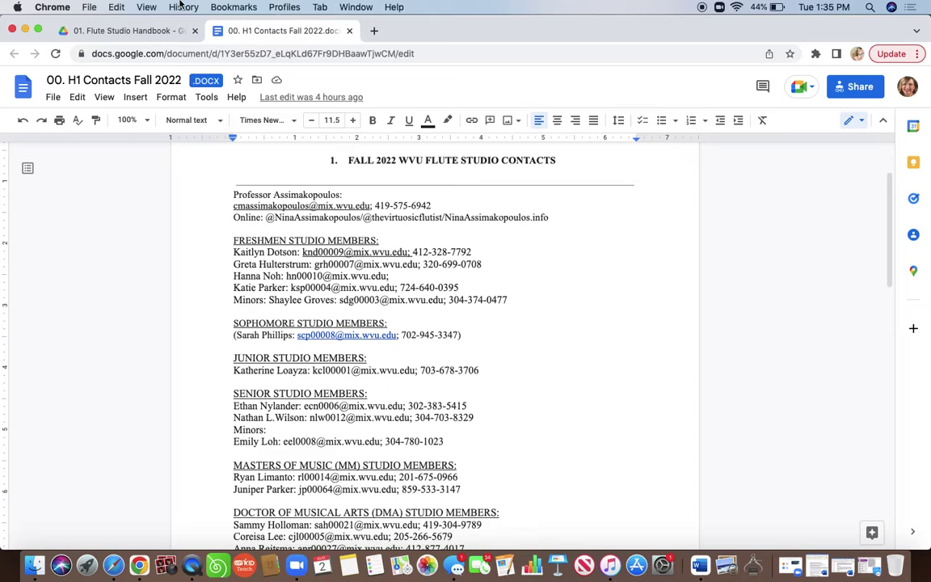
Step: Return to the handbook folder, open 00. H2 Sample Forms and go to the WVU Applied Lesson Sign Up Form
{"action": "left_click", "coordinate": [109, 35]}
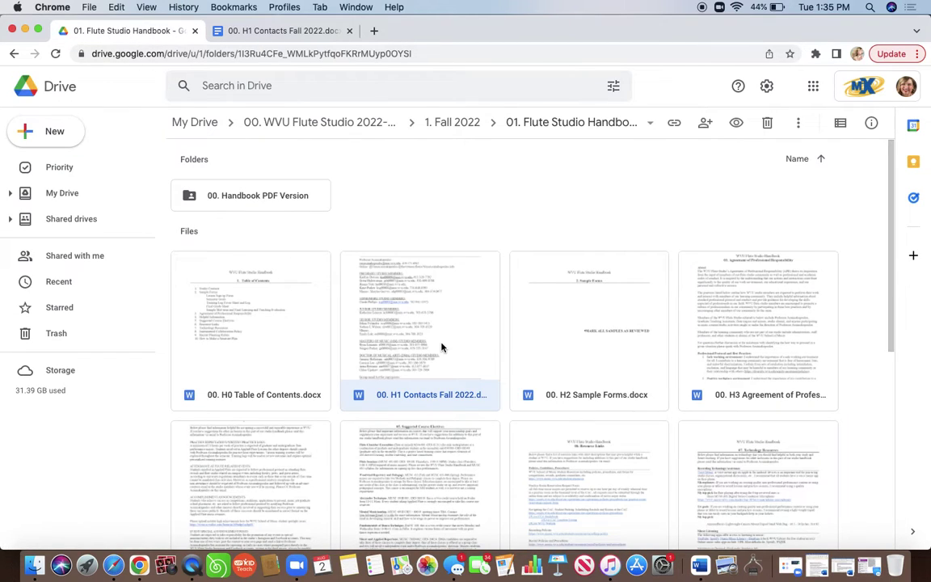
{"action": "double_click", "coordinate": [602, 325]}
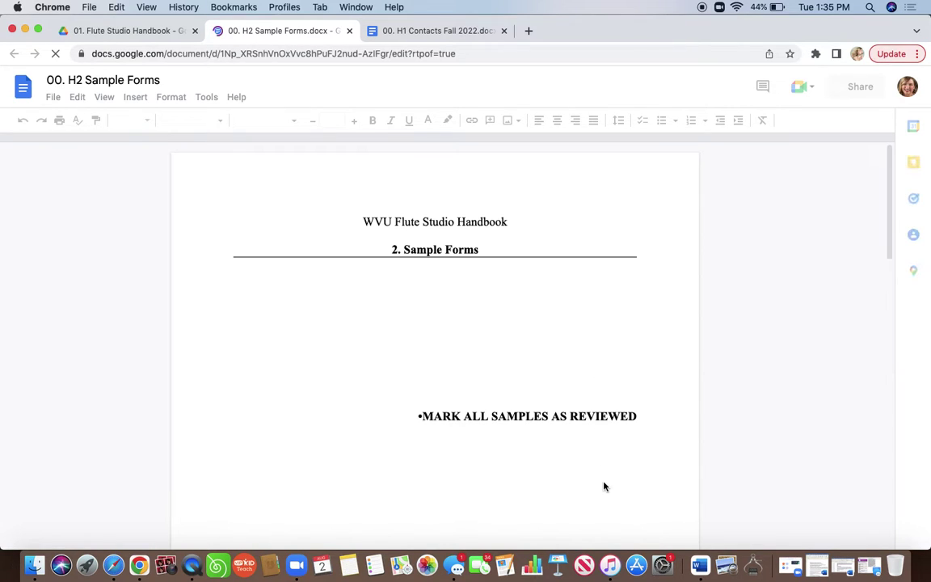
{"action": "scroll", "coordinate": [604, 486], "scroll_direction": "down", "scroll_amount": 3}
{"action": "scroll", "coordinate": [604, 486], "scroll_direction": "down", "scroll_amount": 8}
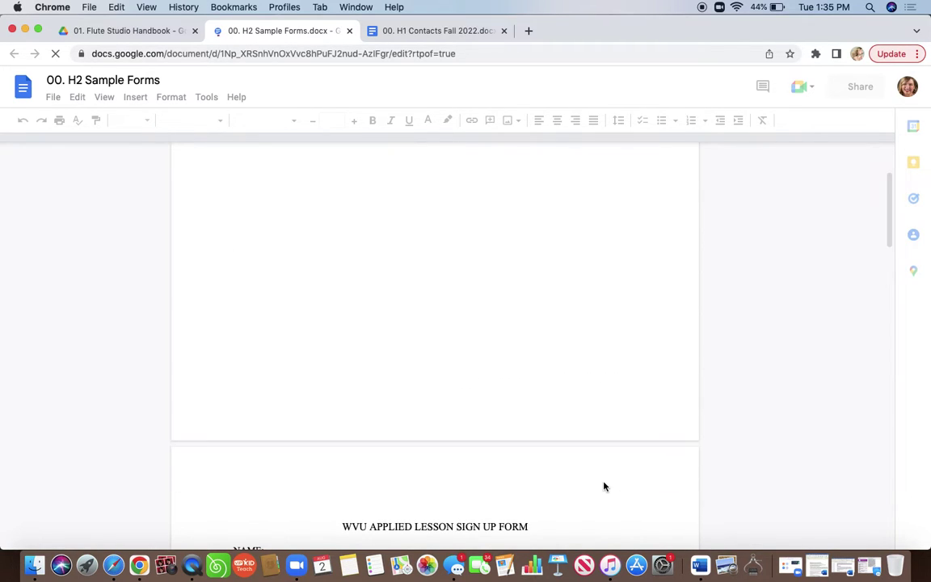
{"action": "scroll", "coordinate": [604, 487], "scroll_direction": "down", "scroll_amount": 2}
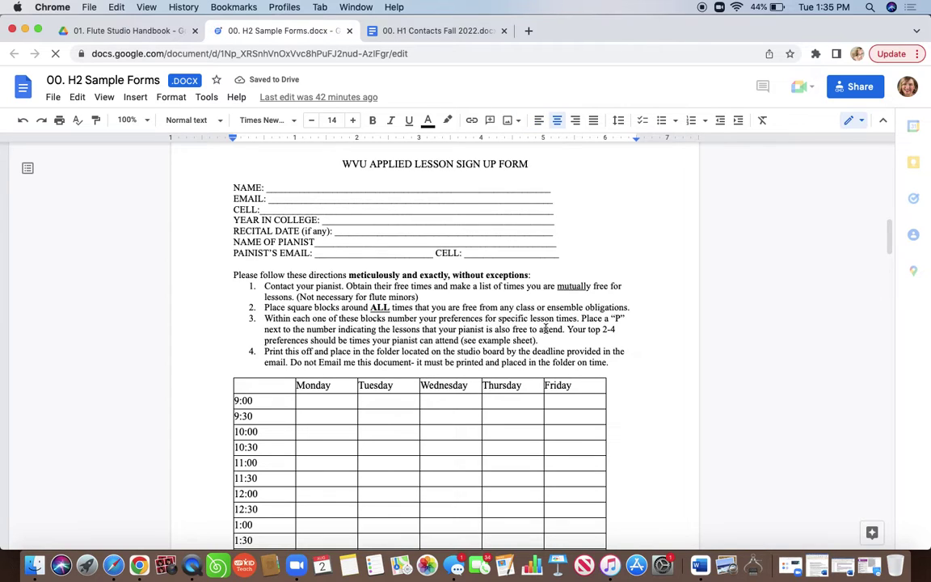
Step: Review the sign-up form's personal detail fields and highlight direction 1 about contacting the pianist
{"action": "left_click", "coordinate": [597, 258]}
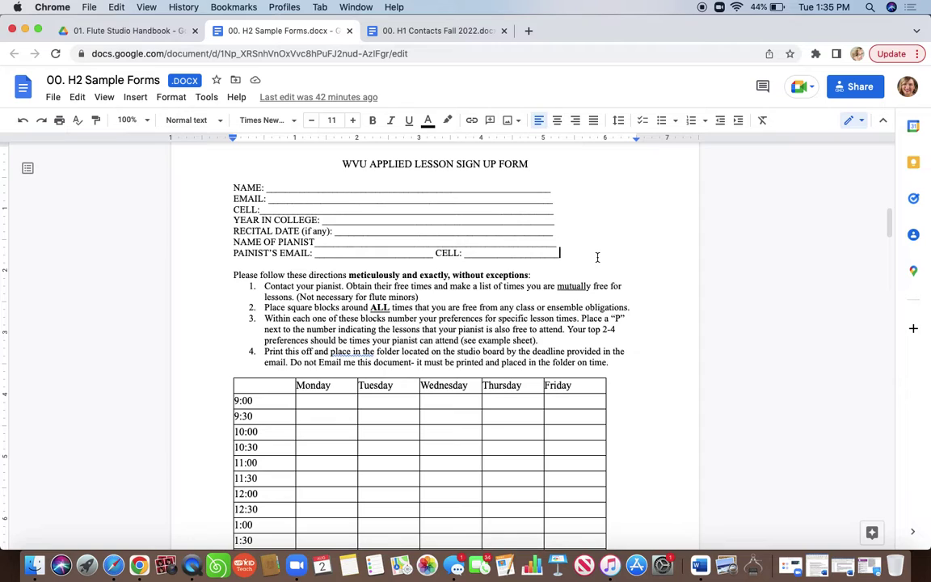
{"action": "scroll", "coordinate": [597, 256], "scroll_direction": "up", "scroll_amount": 1}
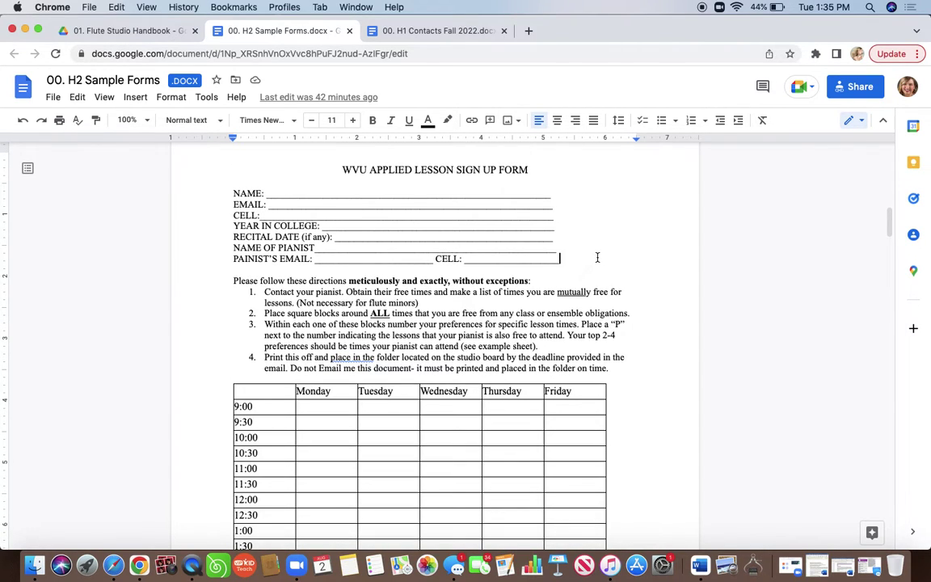
{"action": "scroll", "coordinate": [591, 368], "scroll_direction": "down", "scroll_amount": 3}
{"action": "scroll", "coordinate": [591, 368], "scroll_direction": "up", "scroll_amount": 3}
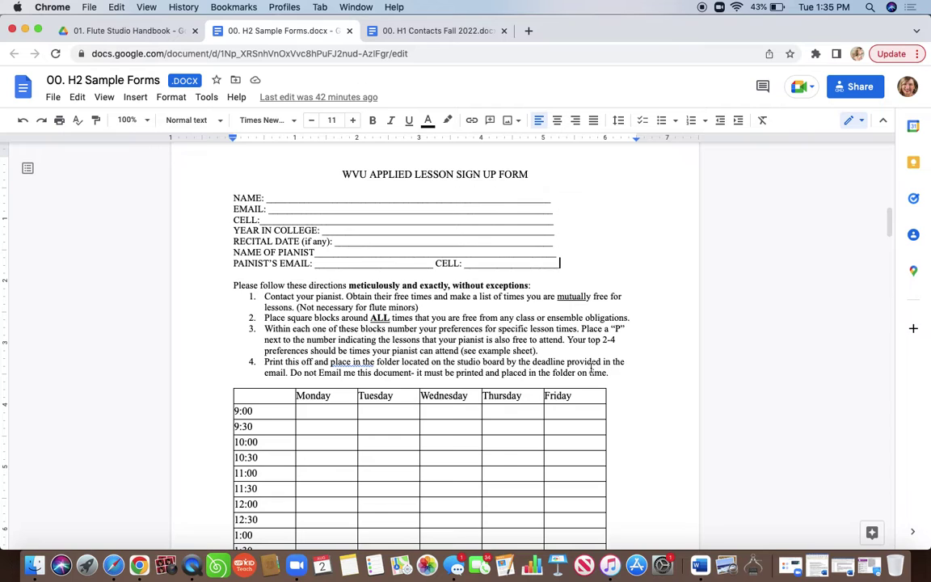
{"action": "scroll", "coordinate": [591, 368], "scroll_direction": "down", "scroll_amount": 3}
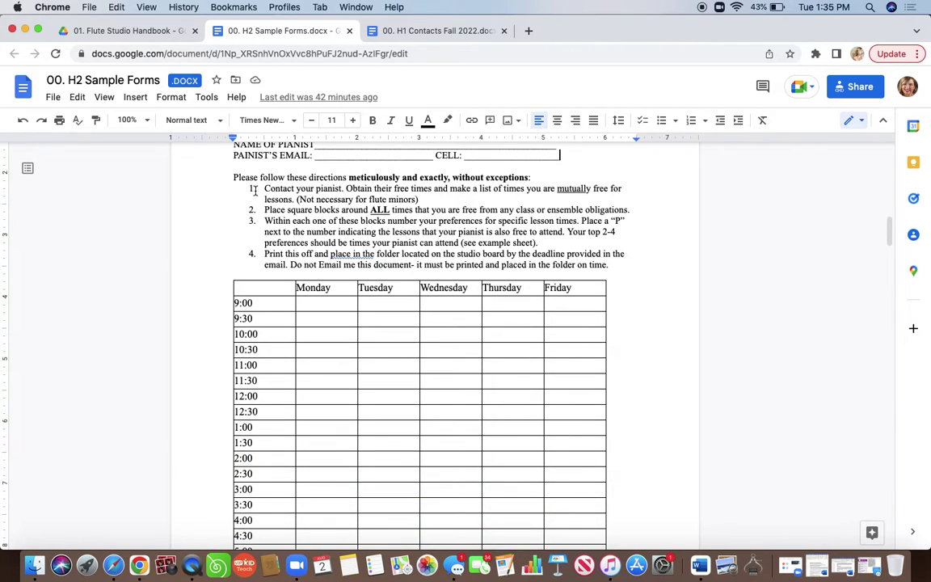
{"action": "left_click_drag", "start_coordinate": [260, 189], "coordinate": [423, 198]}
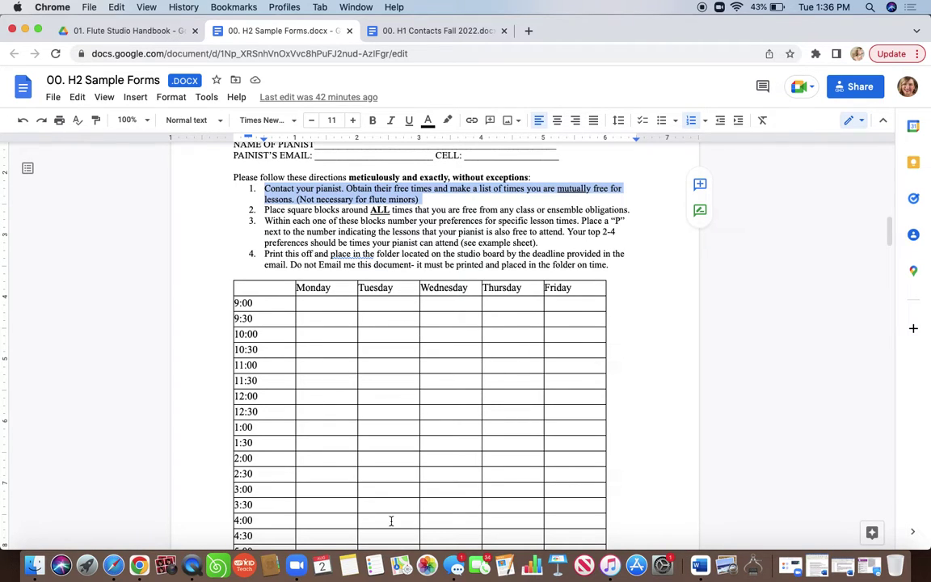
{"action": "left_click", "coordinate": [493, 206]}
Step: Compare the form's blank weekly timetable with the filled-in EXAMPLE on the following page
{"action": "scroll", "coordinate": [547, 229], "scroll_direction": "down", "scroll_amount": 5}
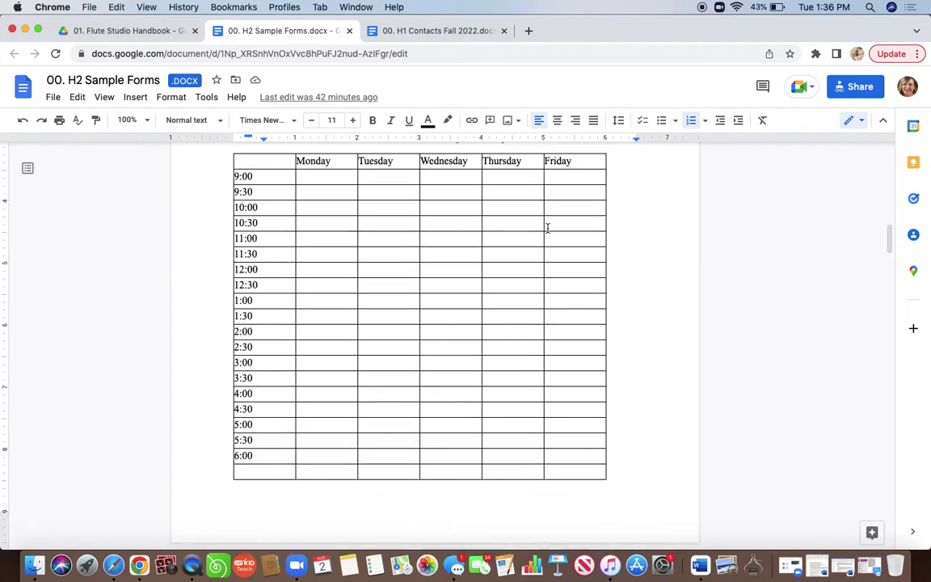
{"action": "scroll", "coordinate": [546, 228], "scroll_direction": "down", "scroll_amount": 5}
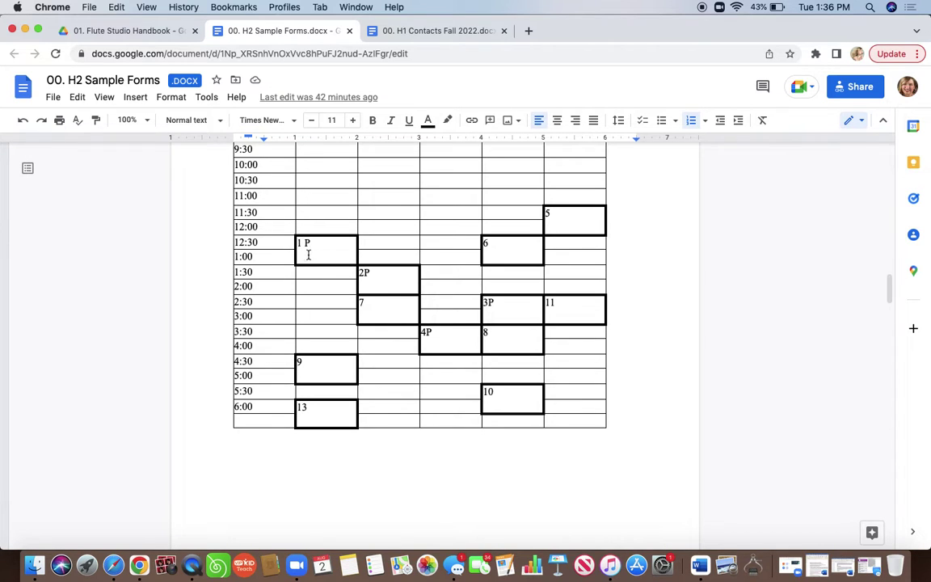
{"action": "scroll", "coordinate": [300, 249], "scroll_direction": "up", "scroll_amount": 5}
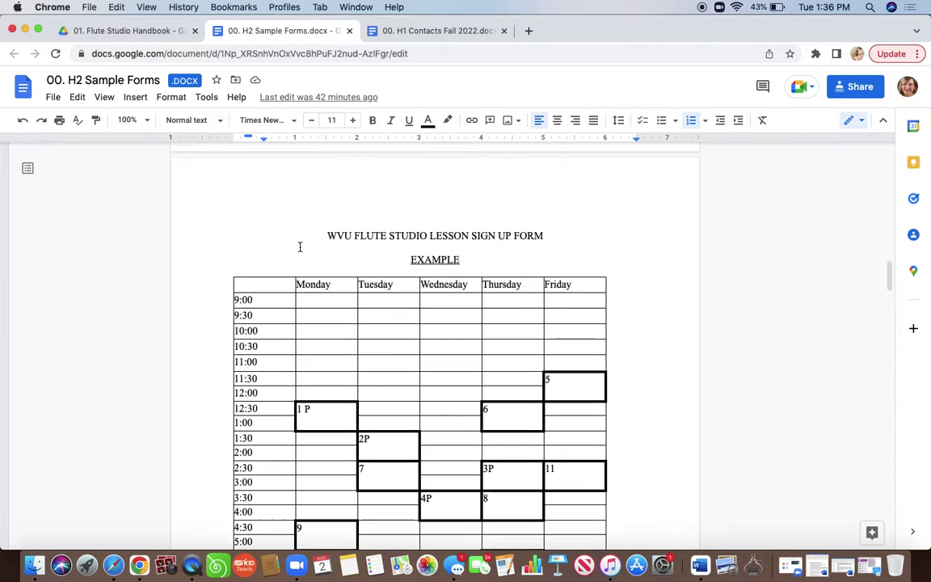
{"action": "scroll", "coordinate": [299, 247], "scroll_direction": "up", "scroll_amount": 5}
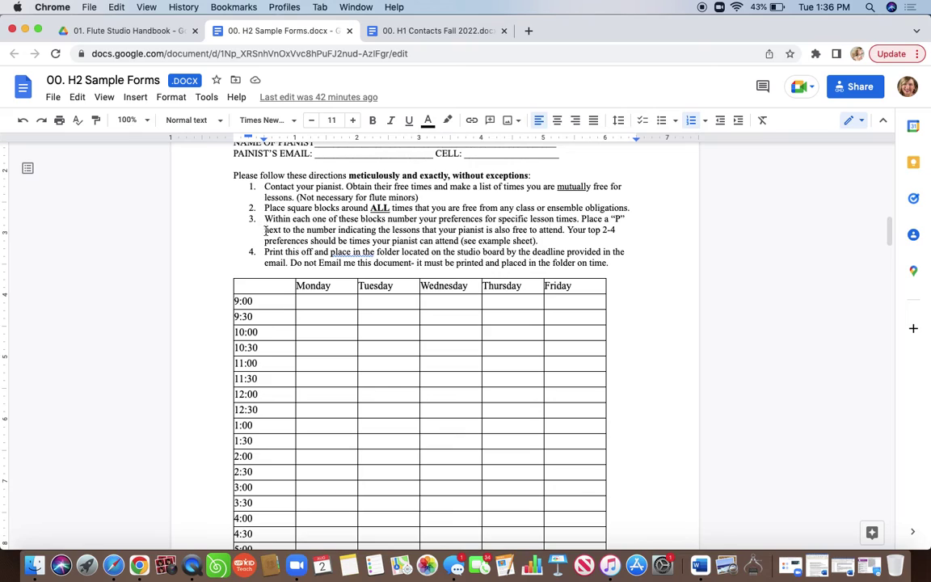
Step: Highlight the word "Place" in direction 2 and review the directions alongside the blank weekly timetable
{"action": "double_click", "coordinate": [230, 210]}
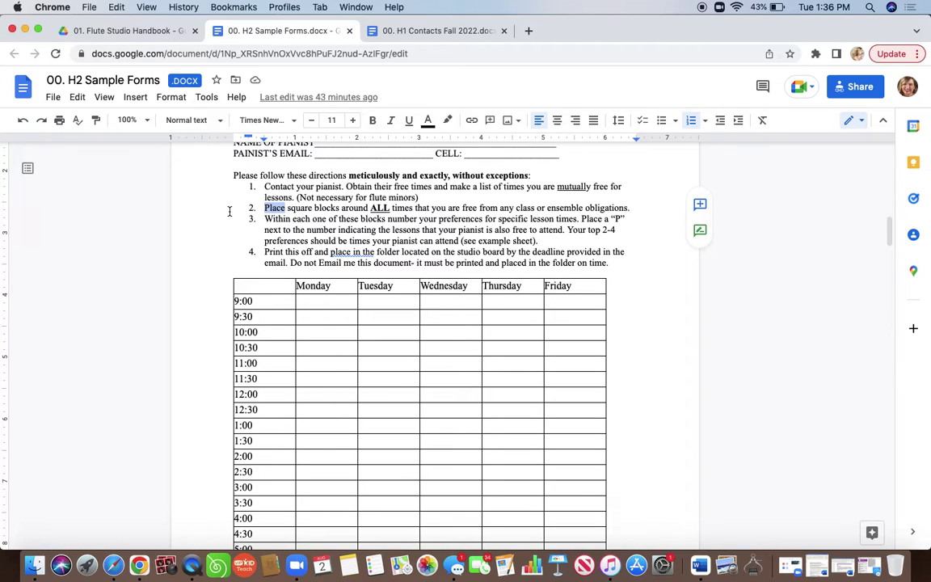
{"action": "left_click", "coordinate": [608, 208]}
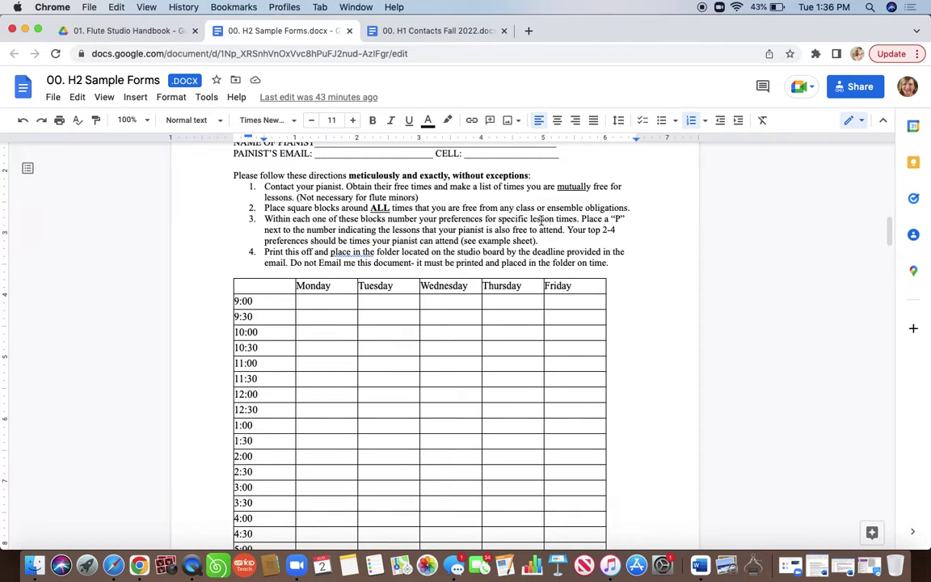
{"action": "scroll", "coordinate": [444, 295], "scroll_direction": "down", "scroll_amount": 3}
{"action": "scroll", "coordinate": [445, 296], "scroll_direction": "up", "scroll_amount": 2}
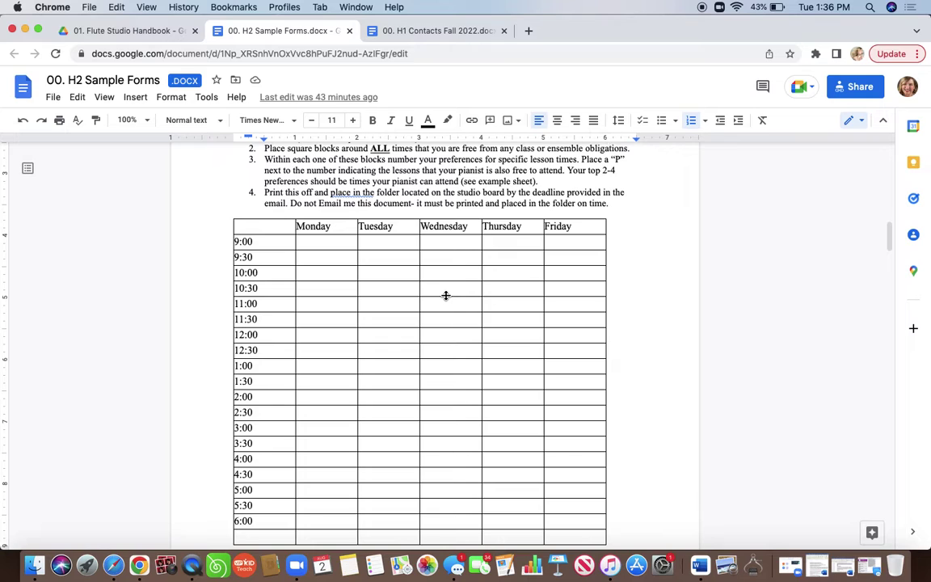
{"action": "scroll", "coordinate": [445, 295], "scroll_direction": "down", "scroll_amount": 6}
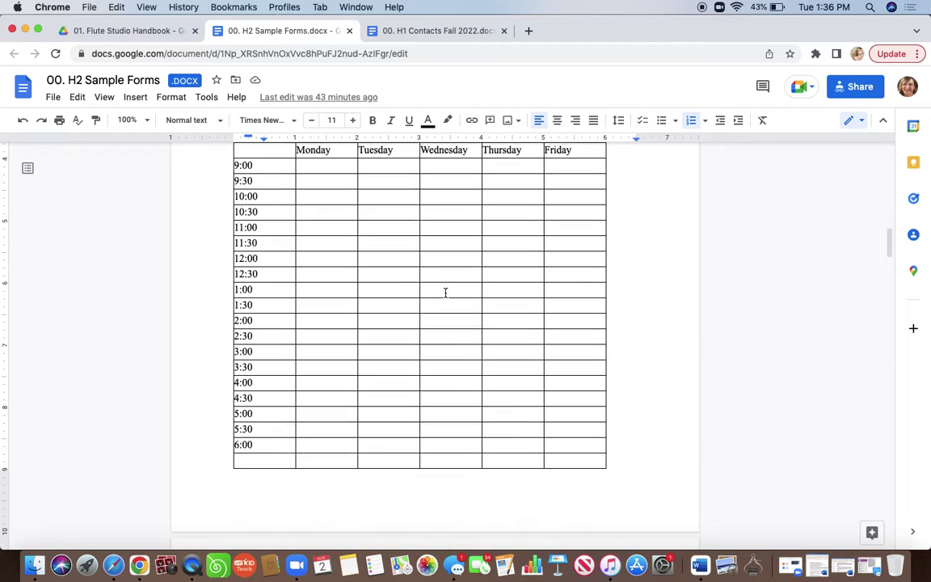
{"action": "scroll", "coordinate": [445, 288], "scroll_direction": "up", "scroll_amount": 4}
{"action": "scroll", "coordinate": [446, 287], "scroll_direction": "up", "scroll_amount": 6}
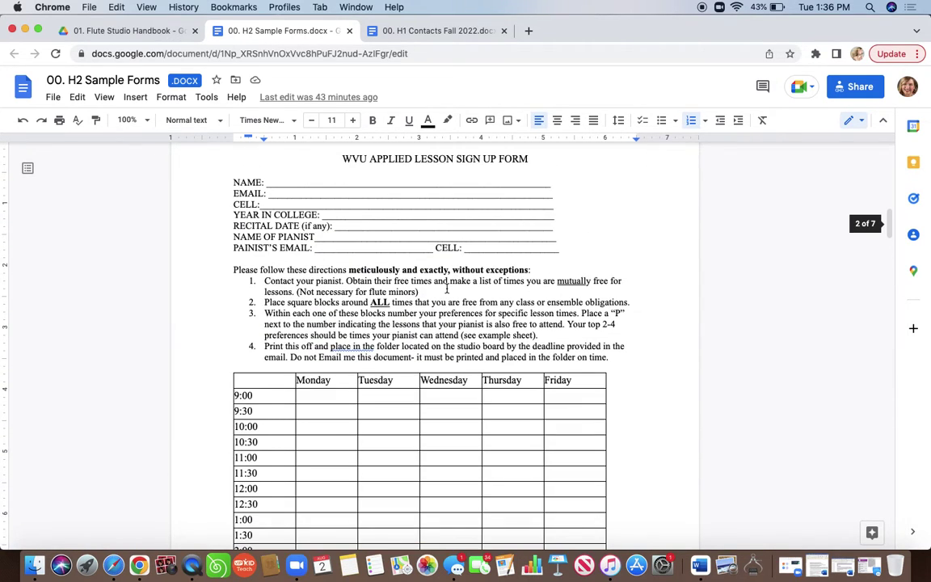
Step: Highlight "Do not Email me this document-" in direction 4 and continue to the timetable below it
{"action": "scroll", "coordinate": [363, 315], "scroll_direction": "down", "scroll_amount": 1}
{"action": "left_click_drag", "start_coordinate": [290, 328], "coordinate": [418, 328]}
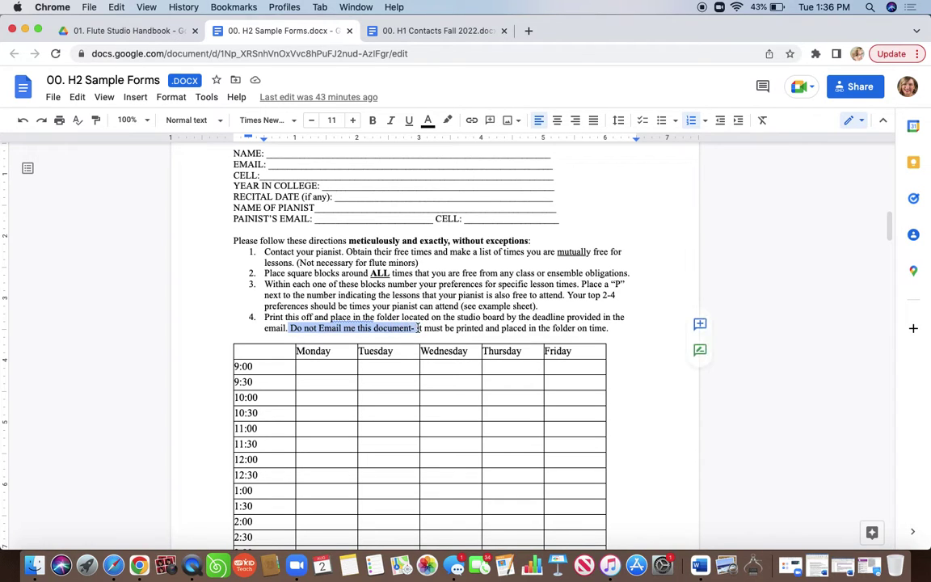
{"action": "left_click", "coordinate": [526, 323]}
{"action": "scroll", "coordinate": [526, 323], "scroll_direction": "down", "scroll_amount": 5}
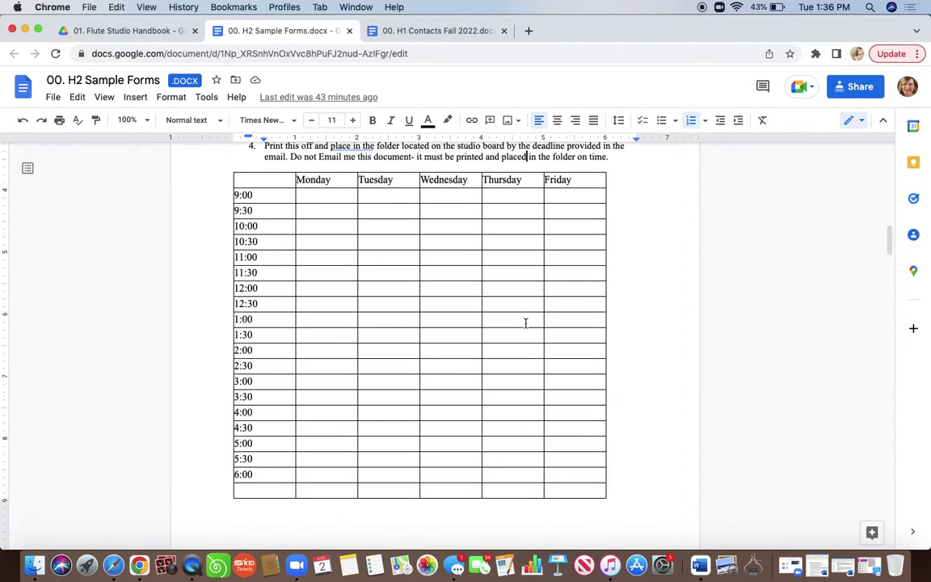
Step: Review the blank weekly timetable and the filled-in EXAMPLE timetable of the lesson sign-up form
{"action": "scroll", "coordinate": [525, 323], "scroll_direction": "down", "scroll_amount": 8}
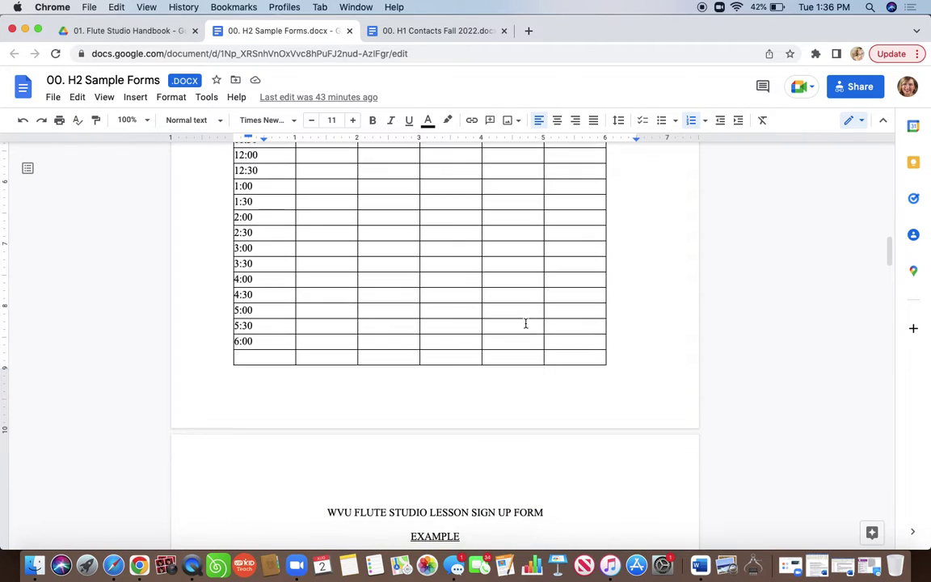
{"action": "scroll", "coordinate": [525, 324], "scroll_direction": "down", "scroll_amount": 6}
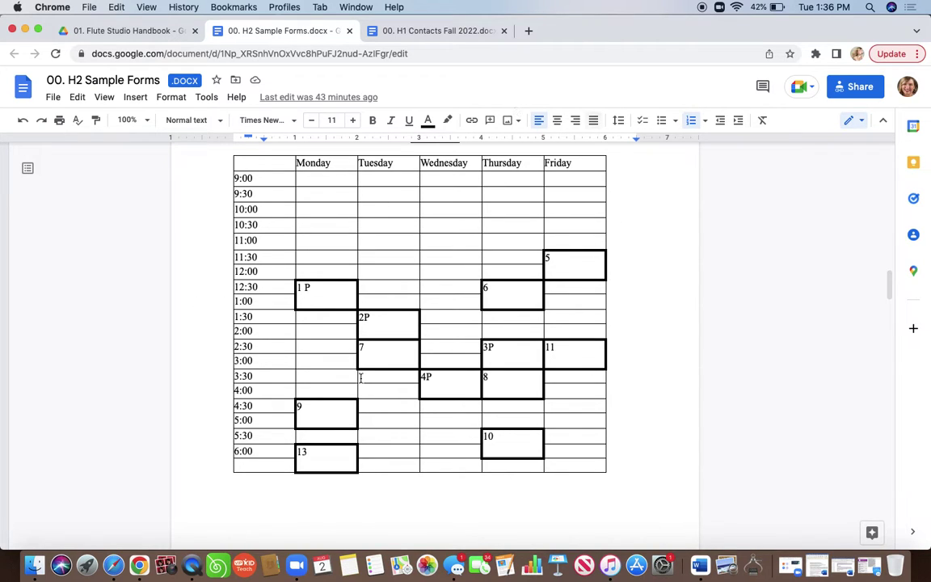
{"action": "scroll", "coordinate": [642, 371], "scroll_direction": "down", "scroll_amount": 15}
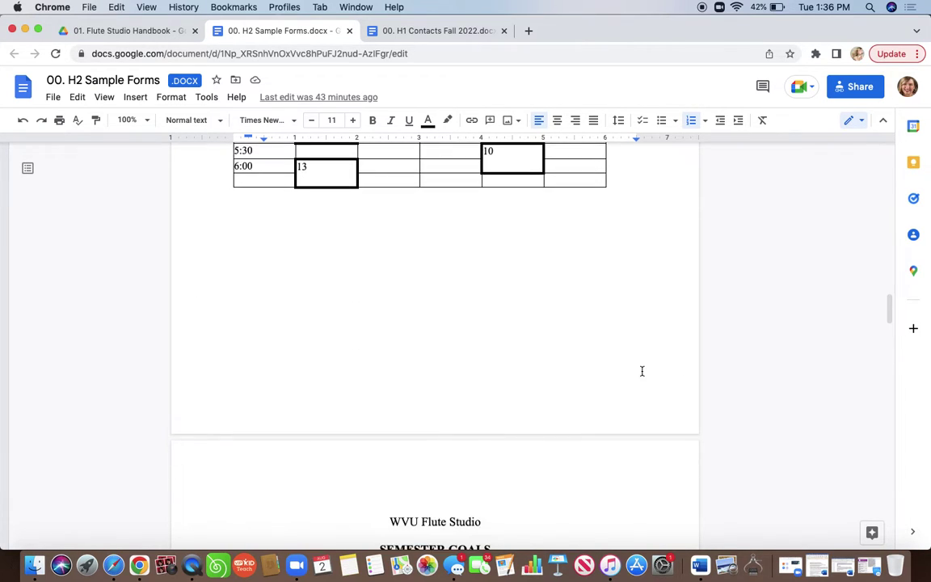
Step: Read through the SEMESTER GOALS form's instructions and its ten questions, marking the end of question 1
{"action": "scroll", "coordinate": [642, 371], "scroll_direction": "down", "scroll_amount": 3}
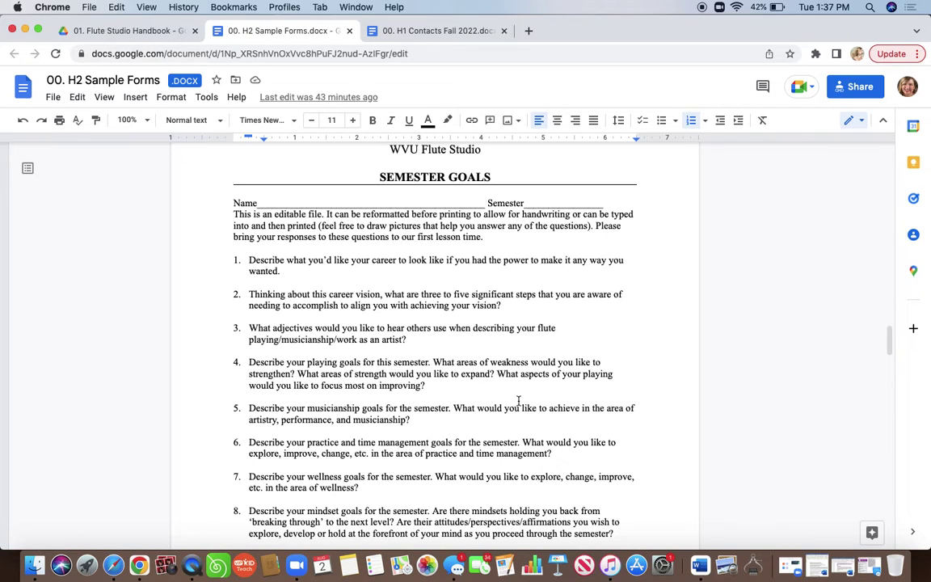
{"action": "scroll", "coordinate": [518, 400], "scroll_direction": "down", "scroll_amount": 3}
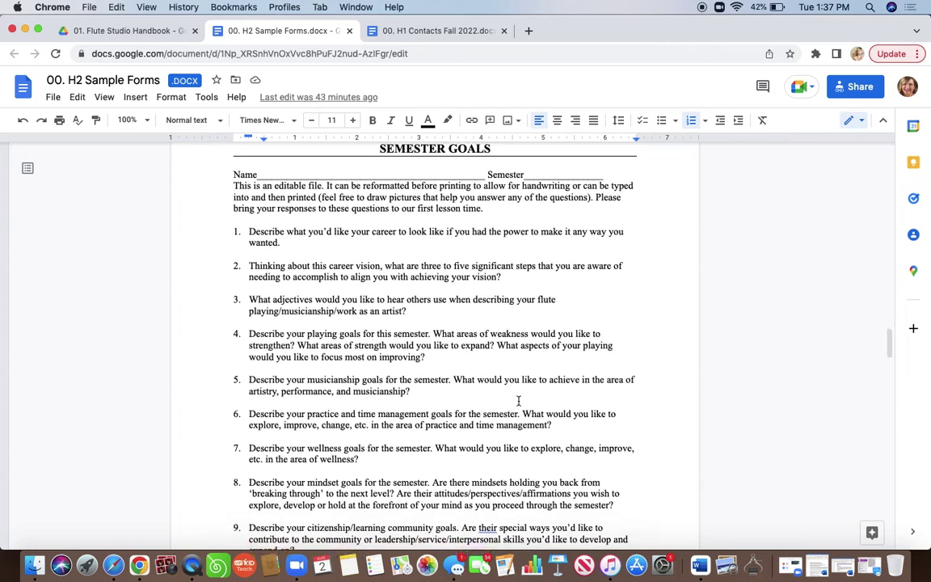
{"action": "scroll", "coordinate": [518, 400], "scroll_direction": "up", "scroll_amount": 3}
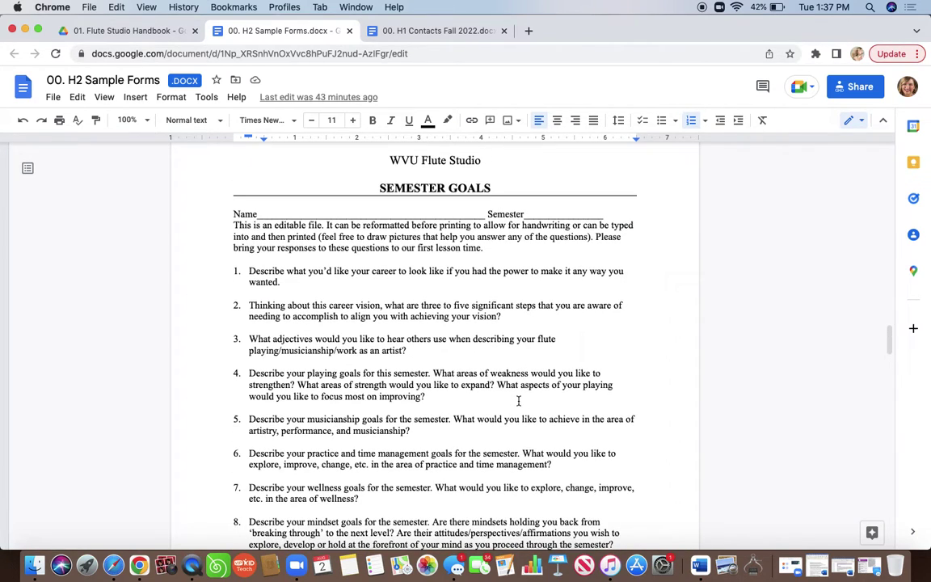
{"action": "scroll", "coordinate": [518, 400], "scroll_direction": "down", "scroll_amount": 3}
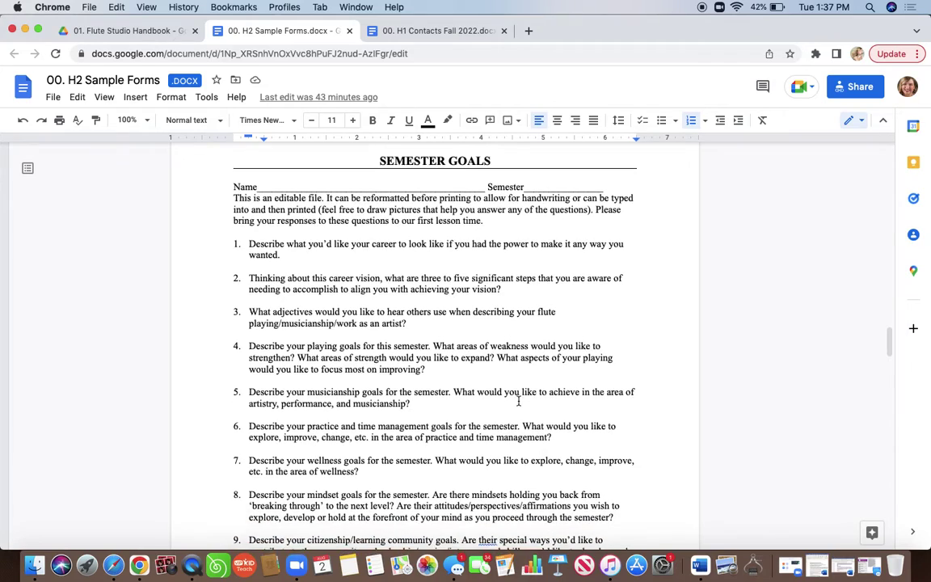
{"action": "scroll", "coordinate": [518, 400], "scroll_direction": "down", "scroll_amount": 2}
{"action": "scroll", "coordinate": [518, 400], "scroll_direction": "up", "scroll_amount": 3}
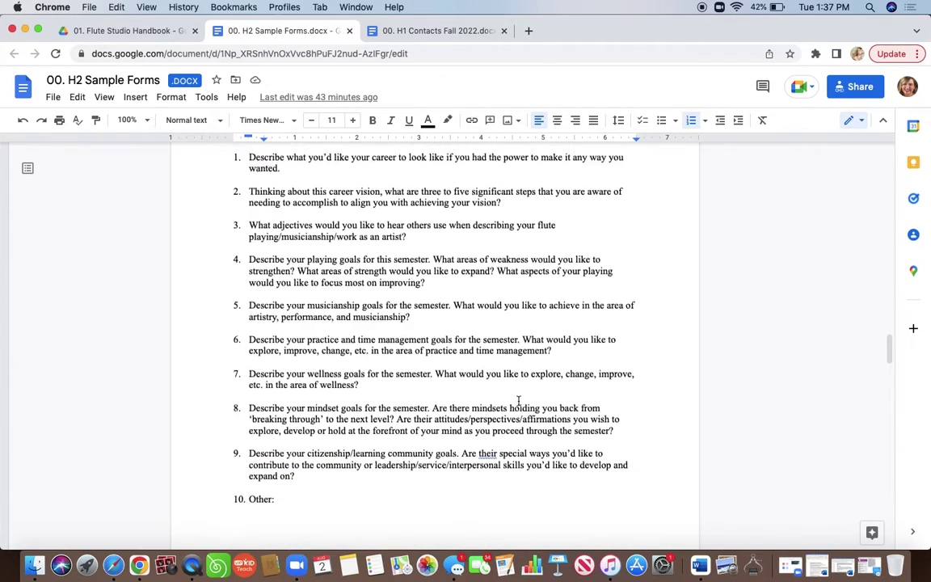
{"action": "scroll", "coordinate": [518, 402], "scroll_direction": "up", "scroll_amount": 1}
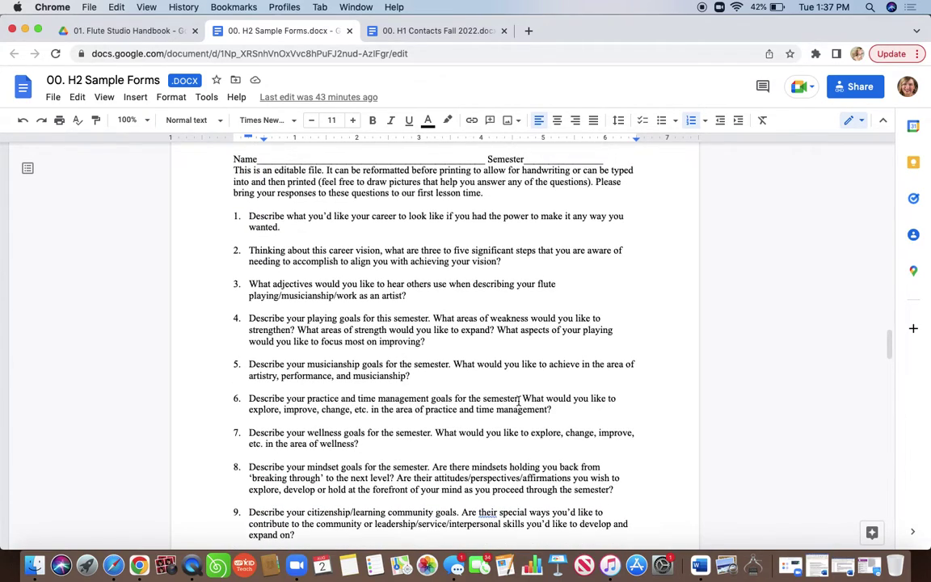
{"action": "left_click", "coordinate": [286, 228]}
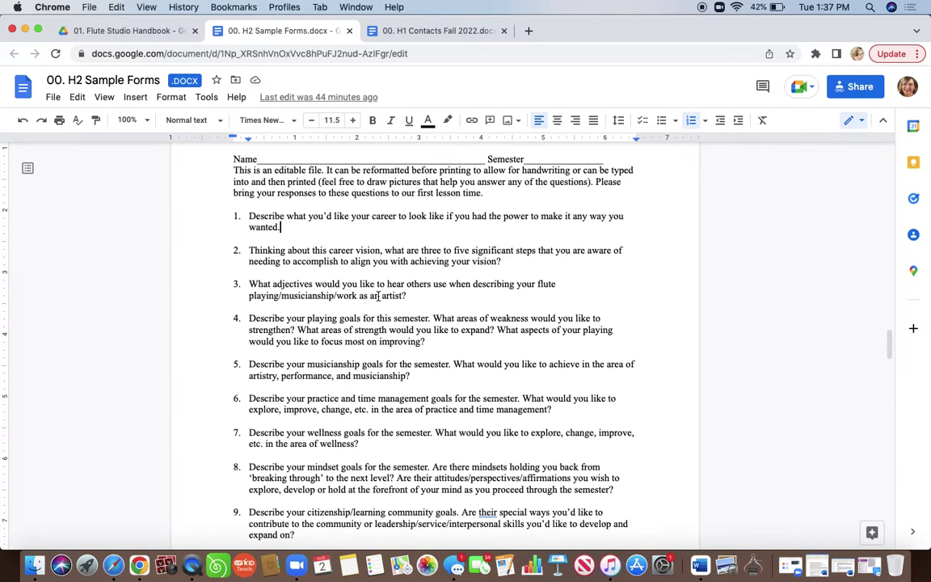
{"action": "scroll", "coordinate": [462, 322], "scroll_direction": "up", "scroll_amount": 3}
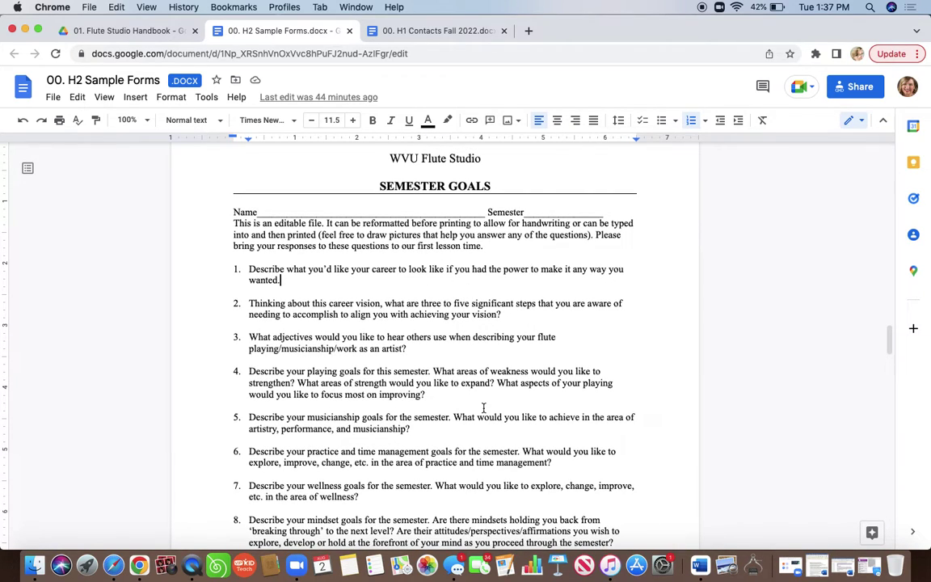
{"action": "scroll", "coordinate": [483, 408], "scroll_direction": "down", "scroll_amount": 5}
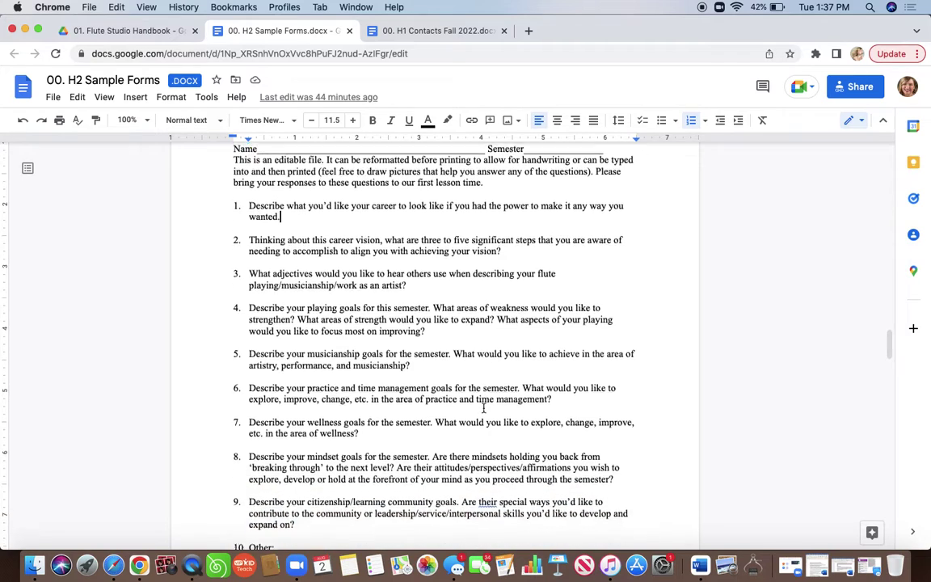
Step: Review the Final Grade Sheet's instructions and lesson table, pointing out the Teacher cells of the first two lessons
{"action": "scroll", "coordinate": [483, 408], "scroll_direction": "down", "scroll_amount": 15}
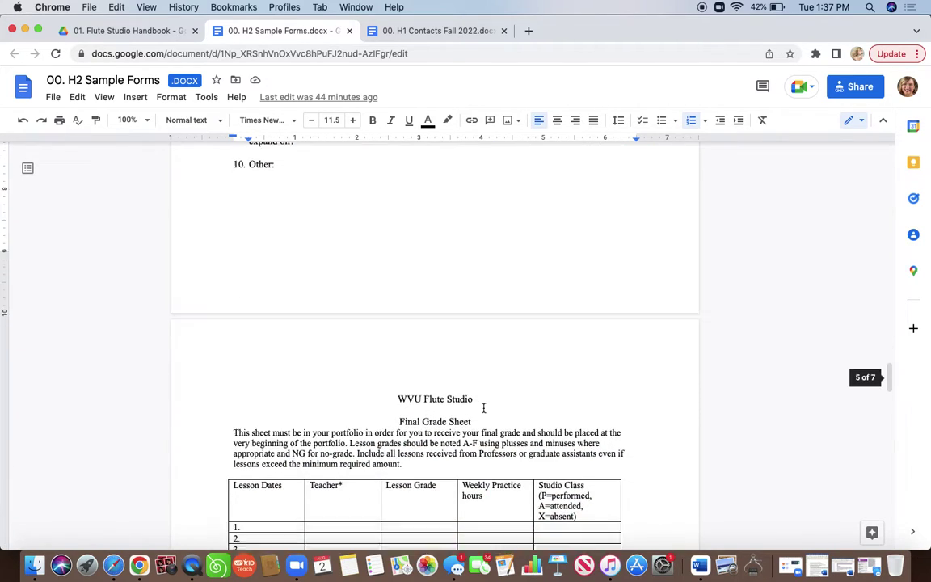
{"action": "scroll", "coordinate": [483, 408], "scroll_direction": "down", "scroll_amount": 2}
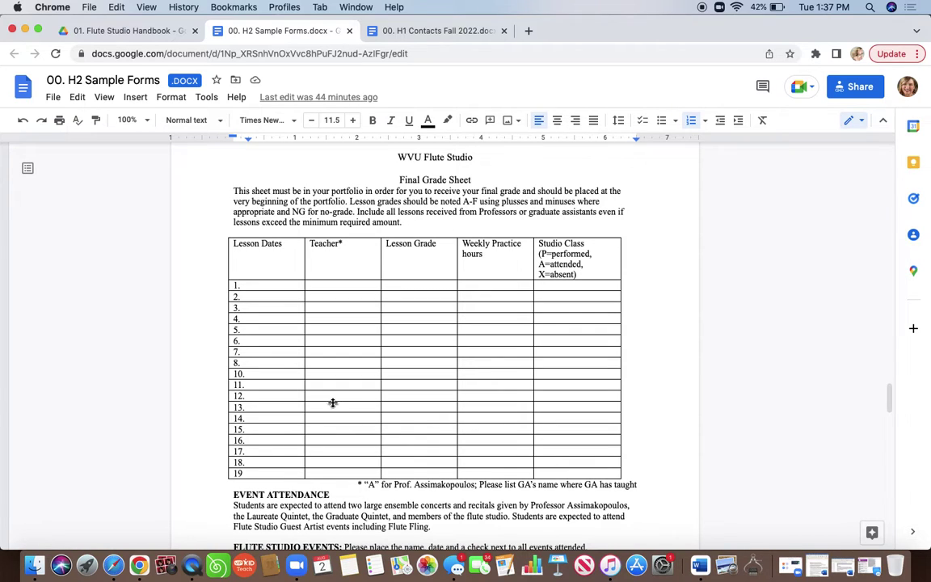
{"action": "scroll", "coordinate": [332, 400], "scroll_direction": "down", "scroll_amount": 2}
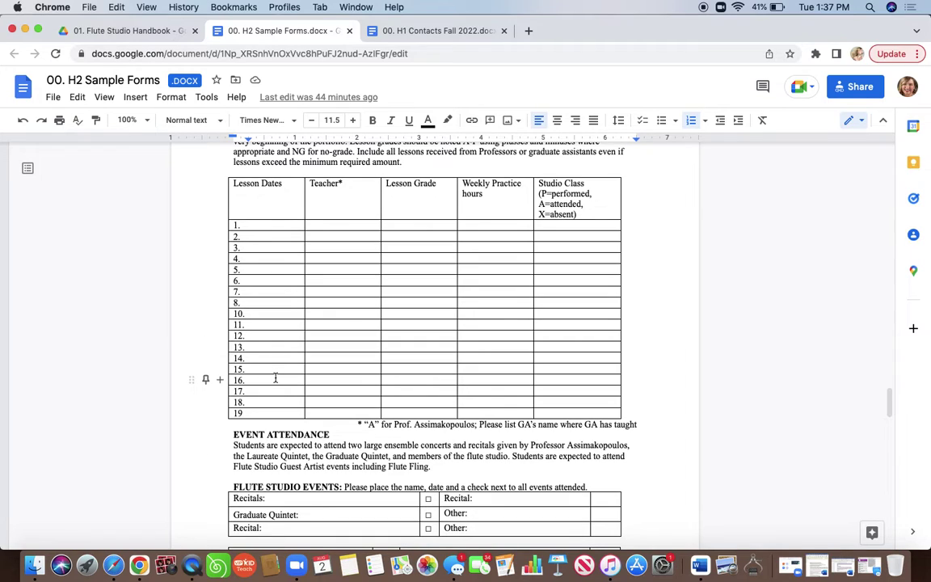
{"action": "left_click", "coordinate": [354, 226]}
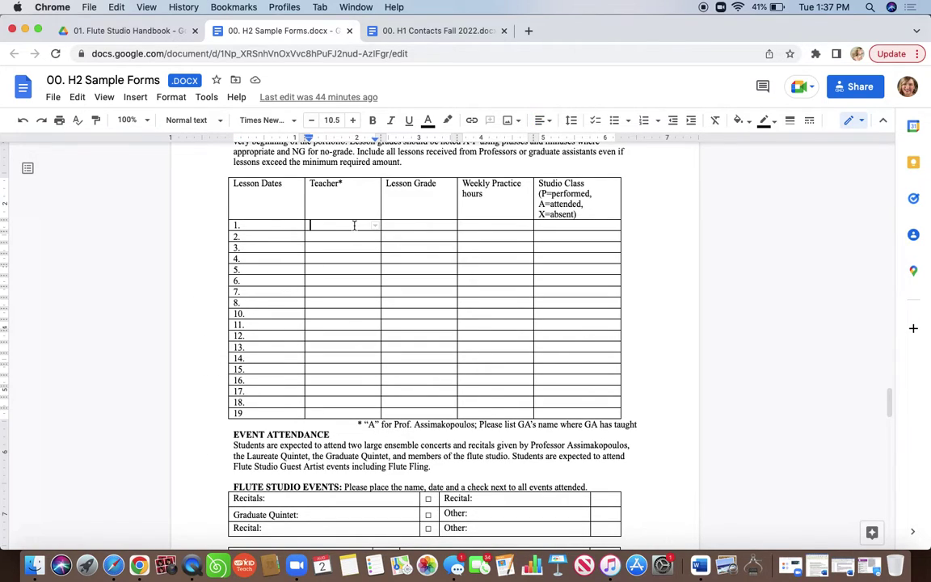
{"action": "left_click", "coordinate": [347, 238]}
Step: Examine the grade sheet's Studio Class attendance codes, followed by its event attendance and grade sections
{"action": "left_click", "coordinate": [544, 200]}
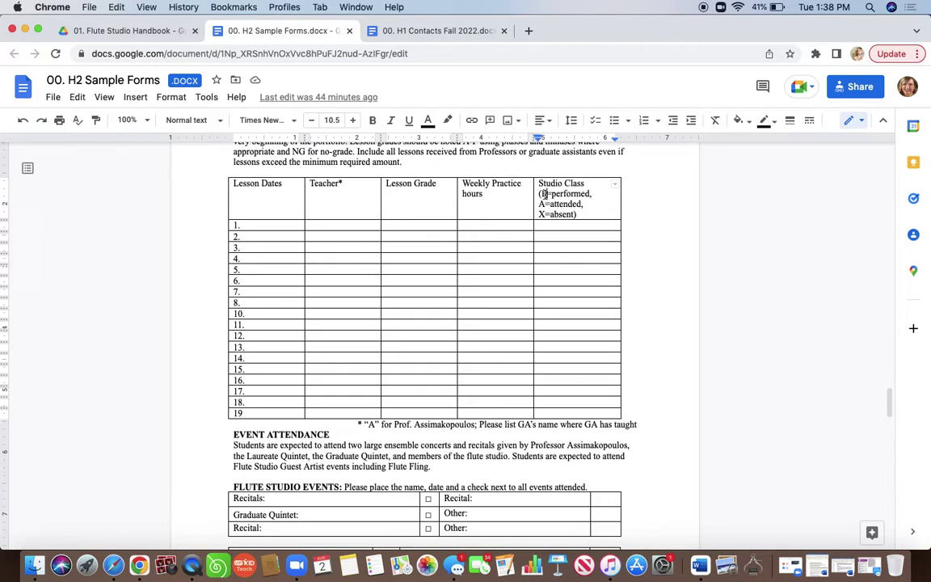
{"action": "key", "text": "Down"}
{"action": "scroll", "coordinate": [553, 318], "scroll_direction": "up", "scroll_amount": 1}
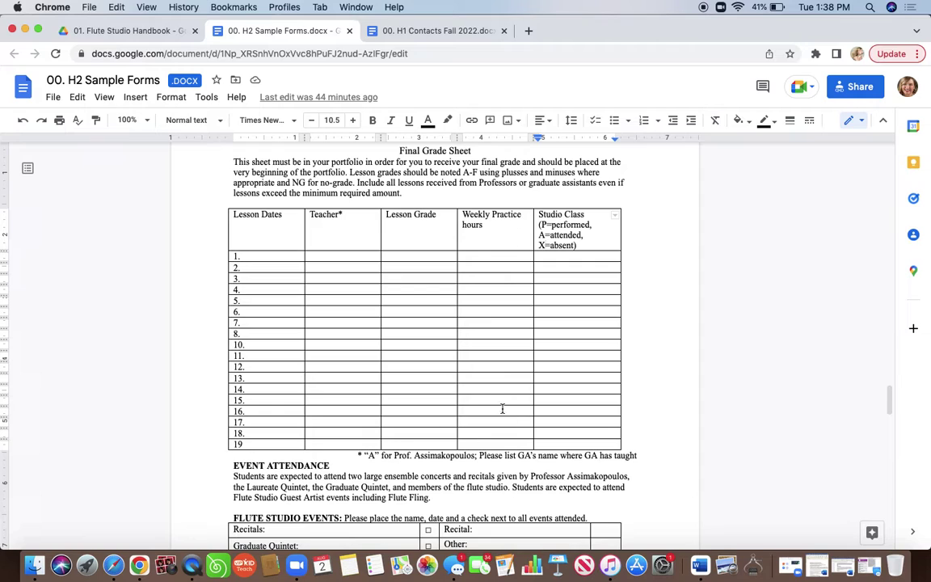
{"action": "scroll", "coordinate": [501, 377], "scroll_direction": "down", "scroll_amount": 5}
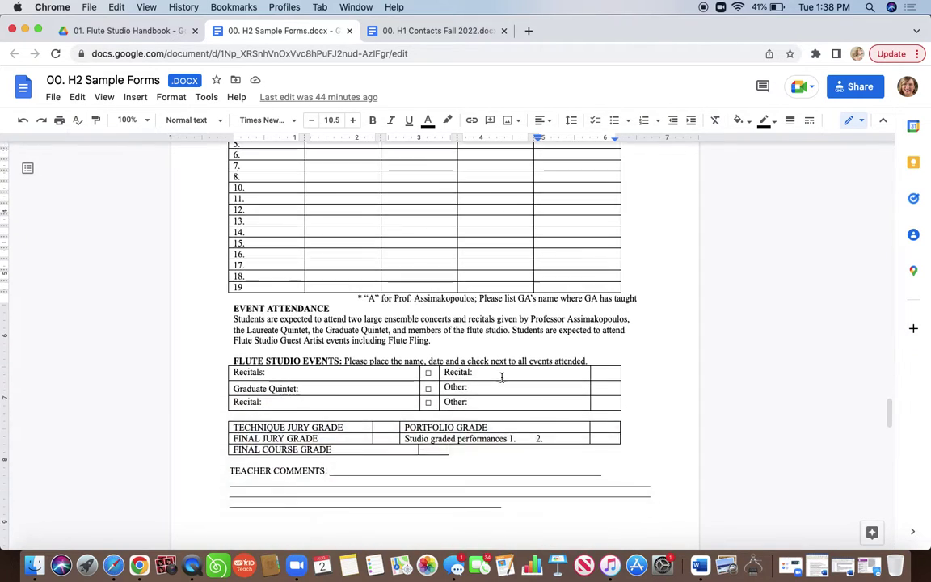
{"action": "scroll", "coordinate": [502, 378], "scroll_direction": "down", "scroll_amount": 2}
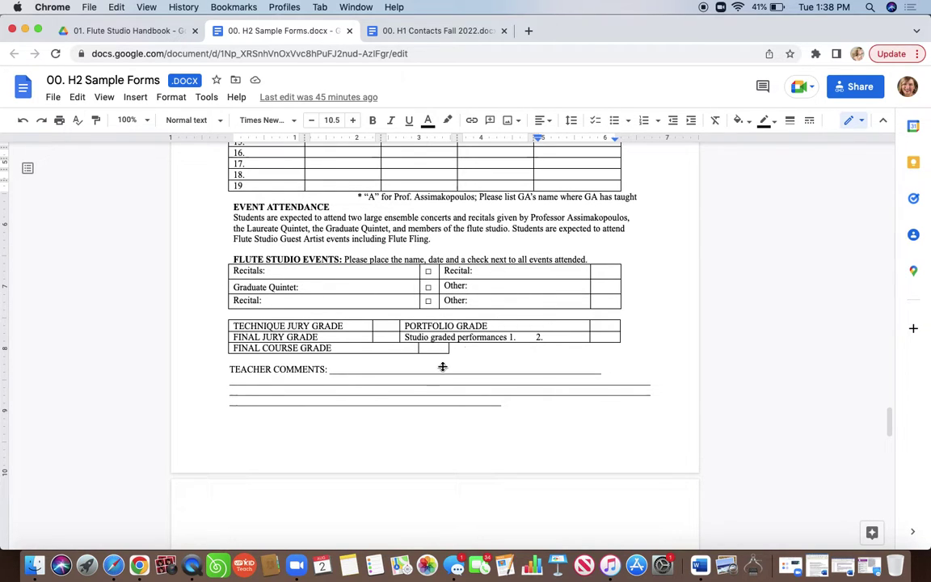
Step: Review the Applied Flute Lessons Self-Evaluation Form's rating scale and its statements by category
{"action": "scroll", "coordinate": [410, 422], "scroll_direction": "down", "scroll_amount": 5}
{"action": "scroll", "coordinate": [410, 421], "scroll_direction": "down", "scroll_amount": 5}
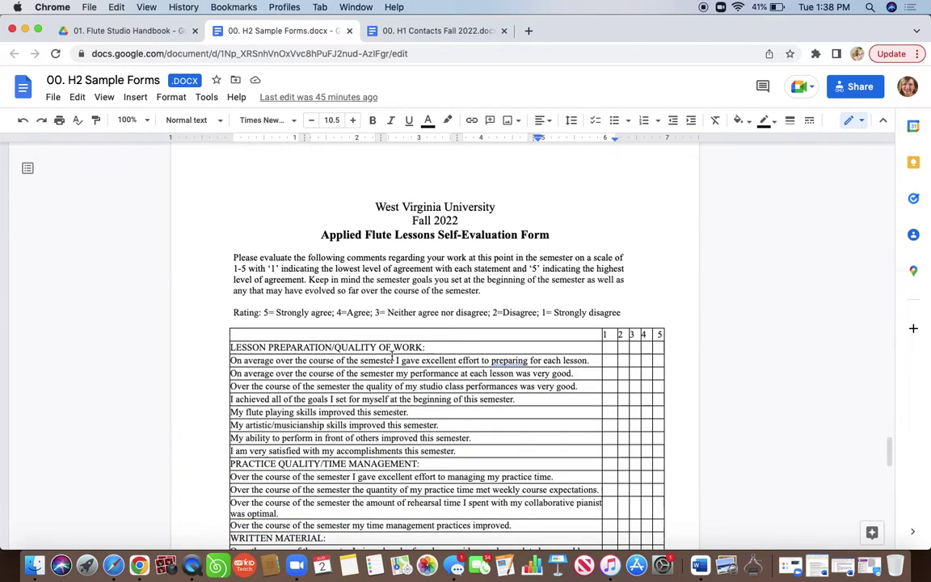
{"action": "scroll", "coordinate": [452, 430], "scroll_direction": "down", "scroll_amount": 1}
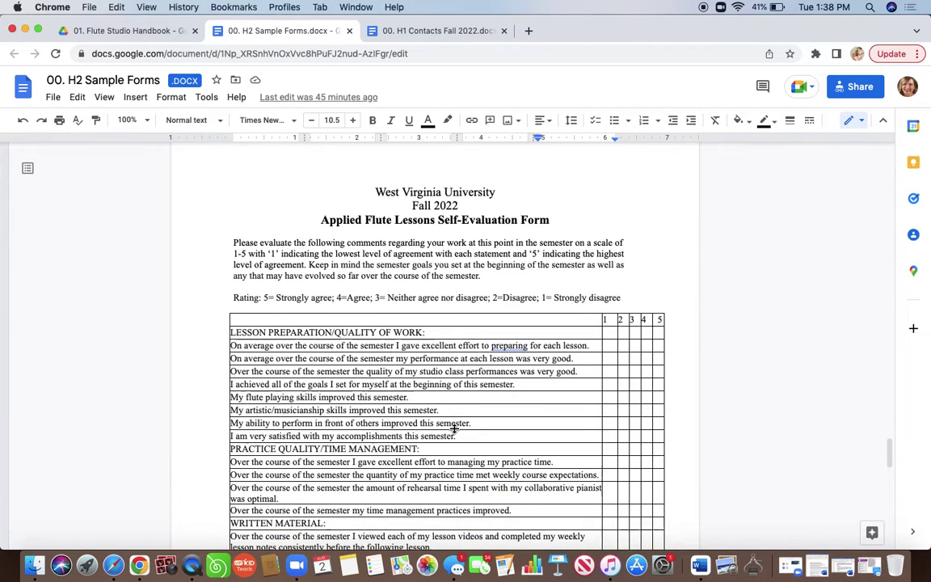
{"action": "scroll", "coordinate": [454, 428], "scroll_direction": "down", "scroll_amount": 3}
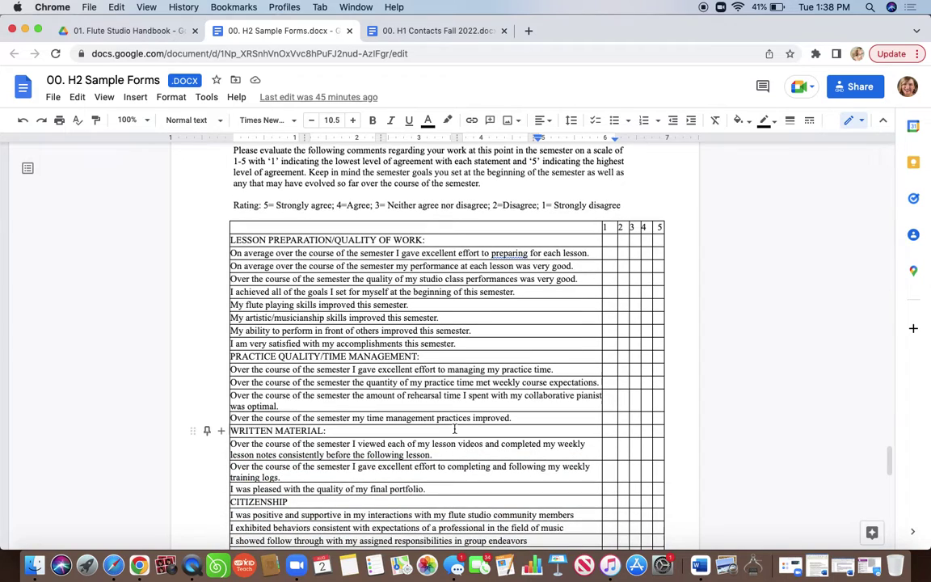
{"action": "scroll", "coordinate": [454, 429], "scroll_direction": "up", "scroll_amount": 3}
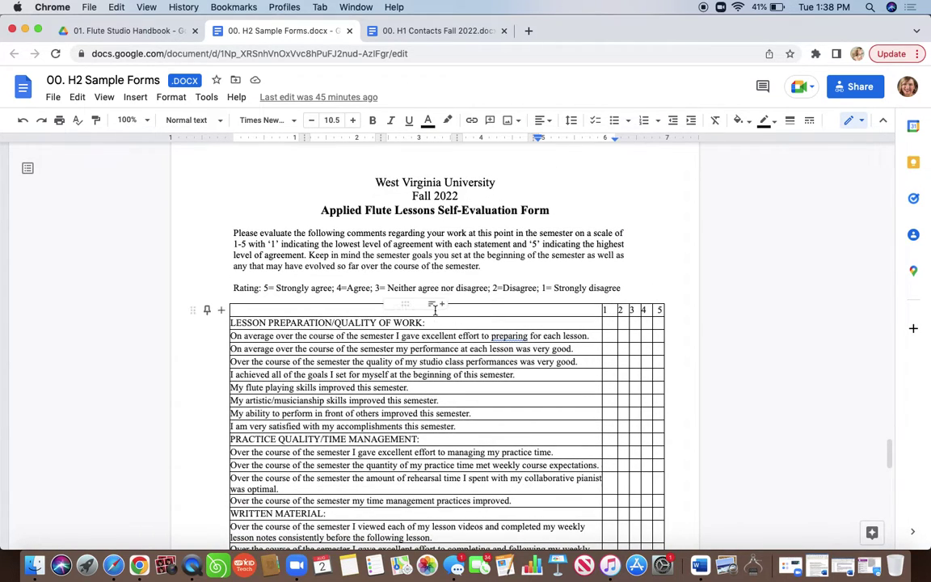
Step: Return to the Flute Studio Handbook folder and open the H8 Collaboration Policy document
{"action": "left_click", "coordinate": [139, 31]}
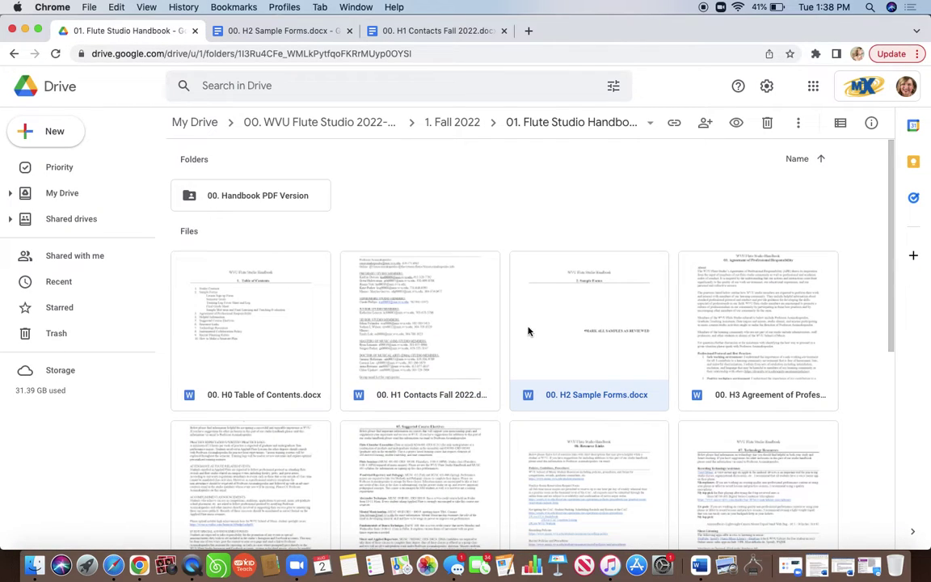
{"action": "scroll", "coordinate": [759, 331], "scroll_direction": "down", "scroll_amount": 3}
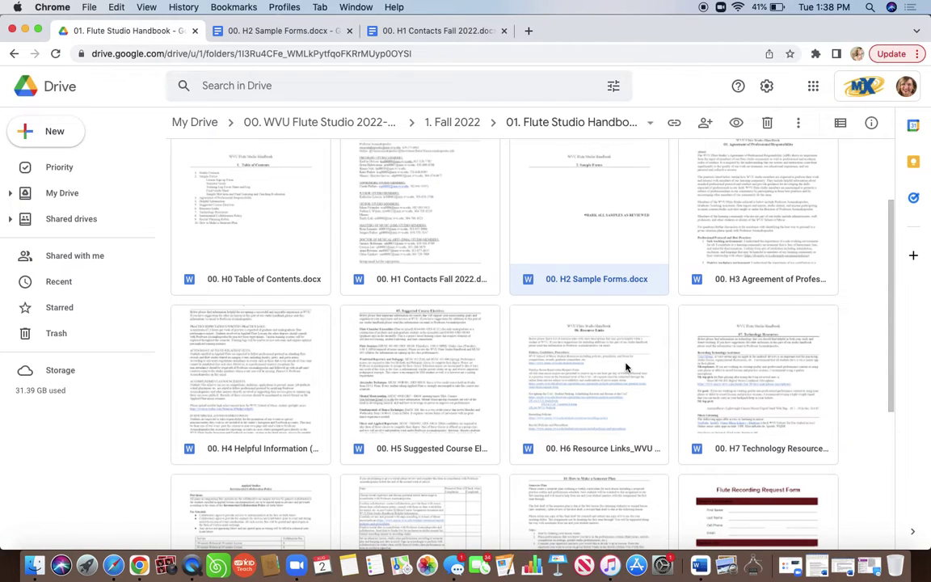
{"action": "scroll", "coordinate": [626, 367], "scroll_direction": "down", "scroll_amount": 2}
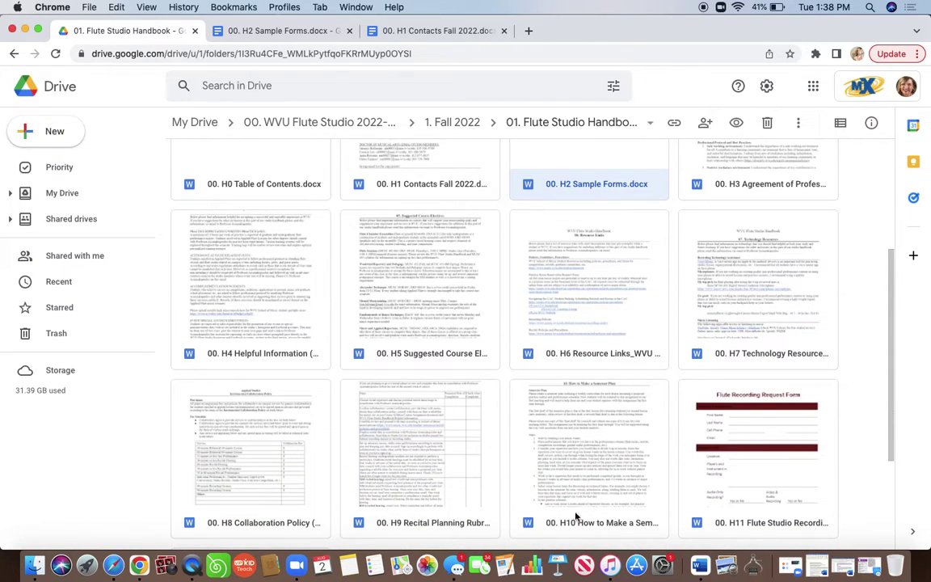
{"action": "scroll", "coordinate": [646, 387], "scroll_direction": "down", "scroll_amount": 2}
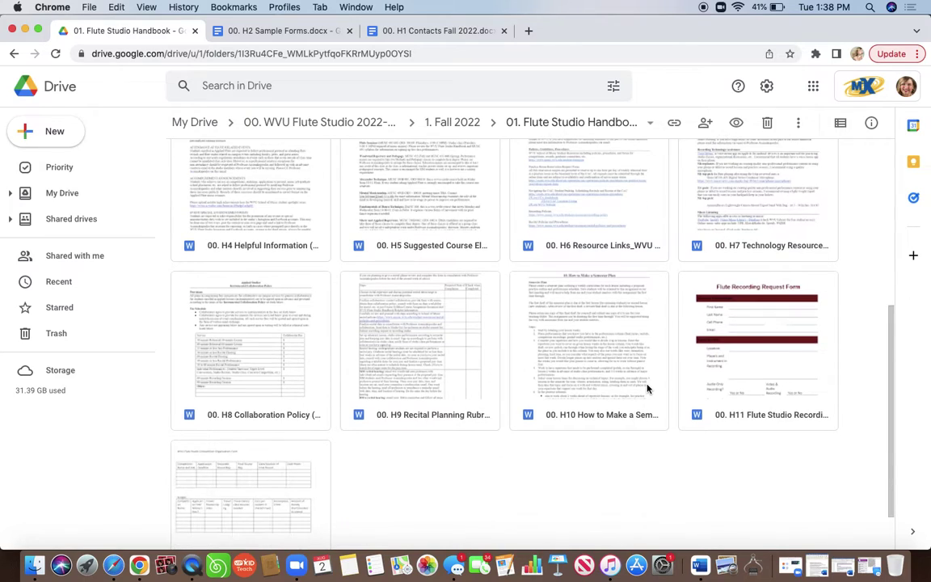
{"action": "scroll", "coordinate": [370, 327], "scroll_direction": "down", "scroll_amount": 1}
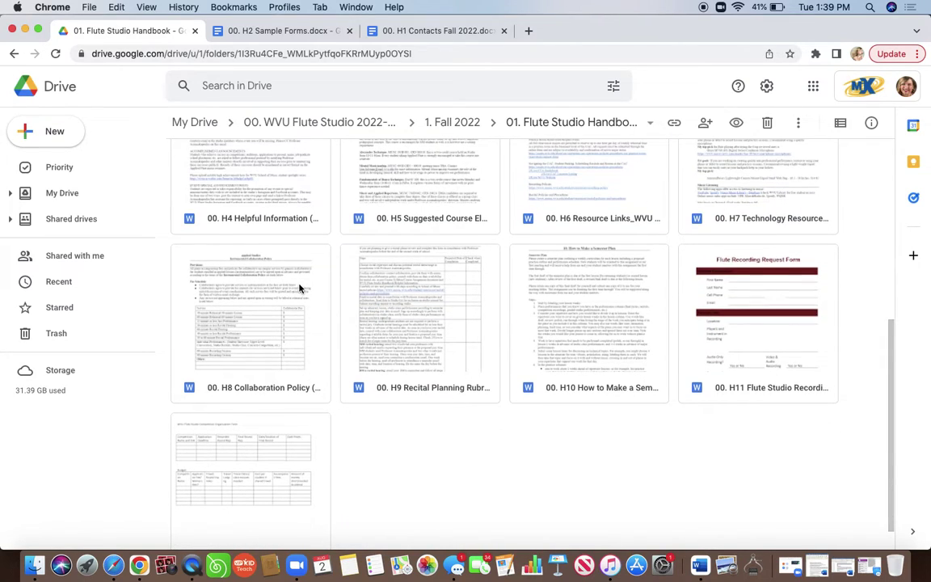
{"action": "double_click", "coordinate": [299, 289]}
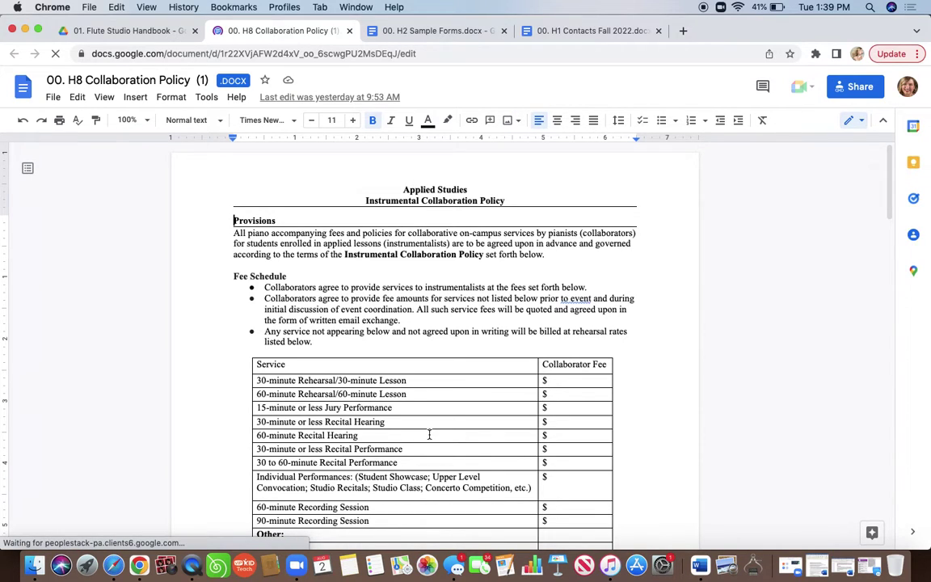
Step: Review the collaborator Fee Schedule, marking the 30-minute rehearsal/lesson, jury performance, 30-minute recital hearing and 30-minute recital performance rows
{"action": "scroll", "coordinate": [429, 435], "scroll_direction": "down", "scroll_amount": 3}
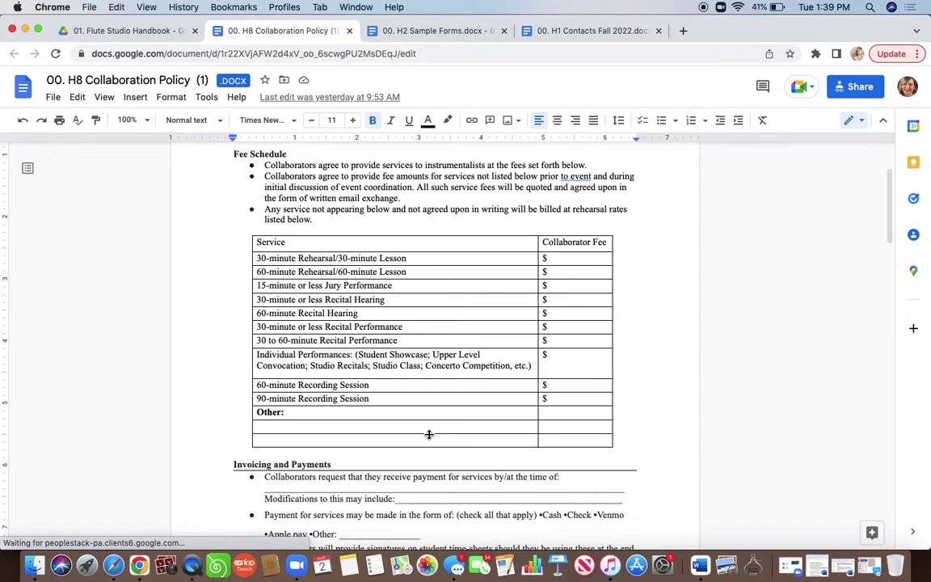
{"action": "left_click", "coordinate": [427, 258]}
{"action": "triple_click", "coordinate": [428, 258]}
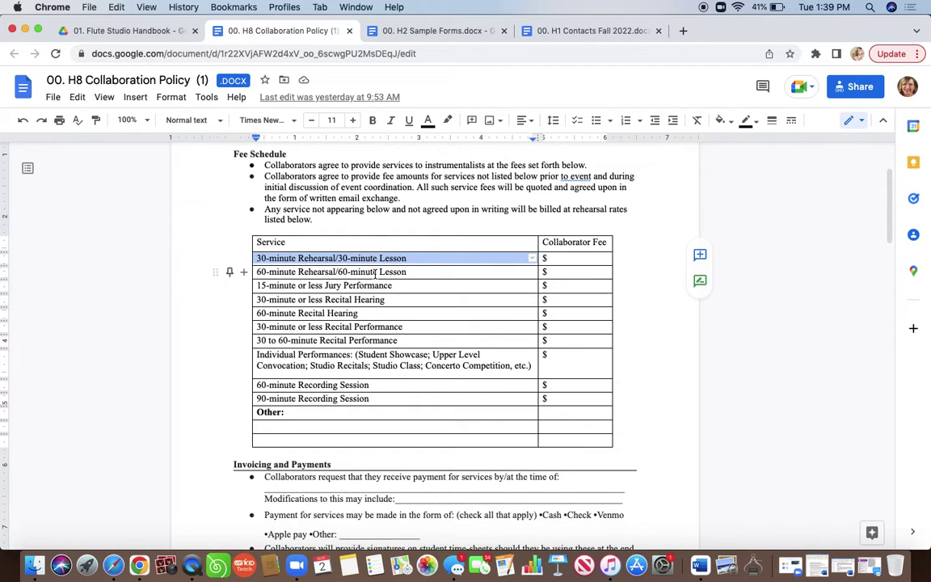
{"action": "triple_click", "coordinate": [395, 287]}
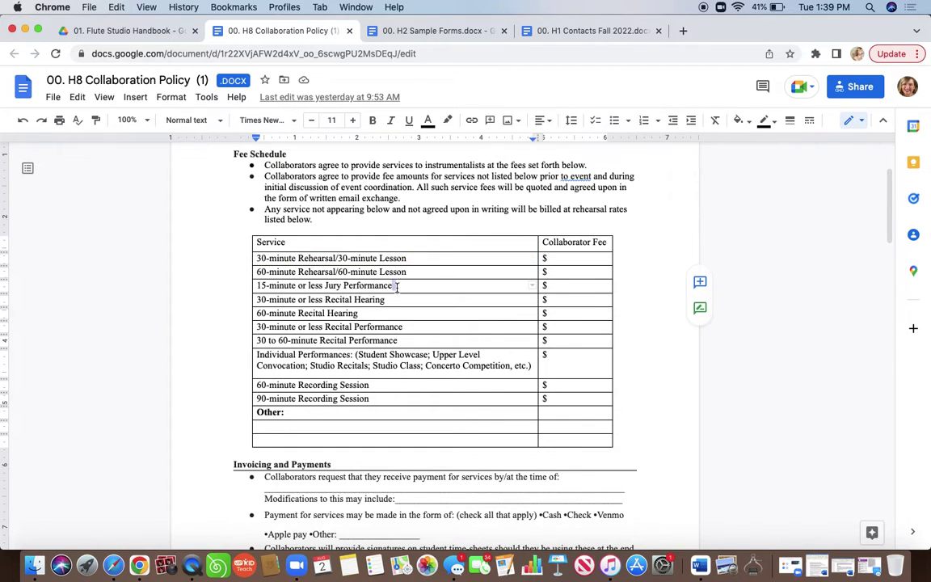
{"action": "double_click", "coordinate": [395, 300]}
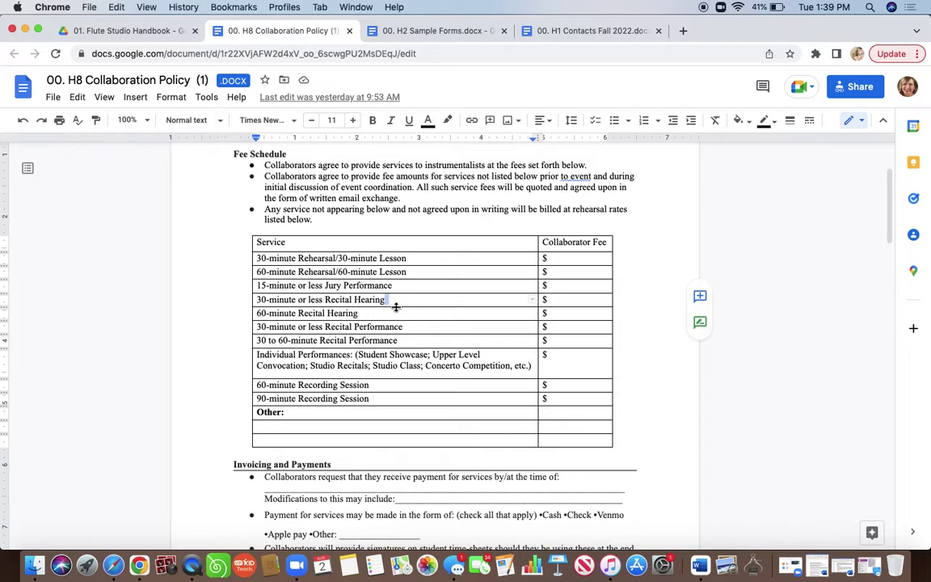
{"action": "double_click", "coordinate": [405, 326]}
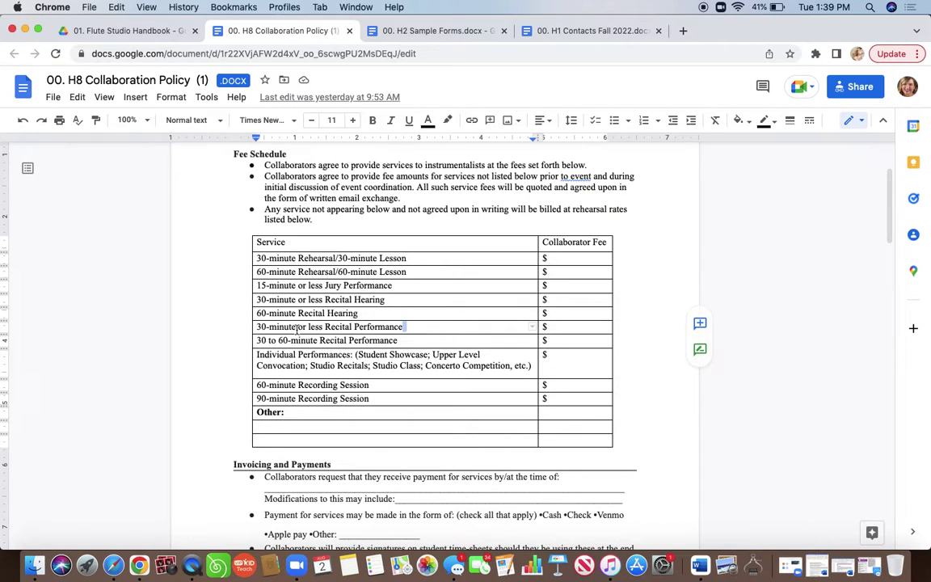
Step: Go over the remaining Fee Schedule rows, marking the 30-minute-or-less and 30 to 60-minute Recital Performance and 60-minute Recording Session entries
{"action": "double_click", "coordinate": [260, 327]}
{"action": "double_click", "coordinate": [281, 340]}
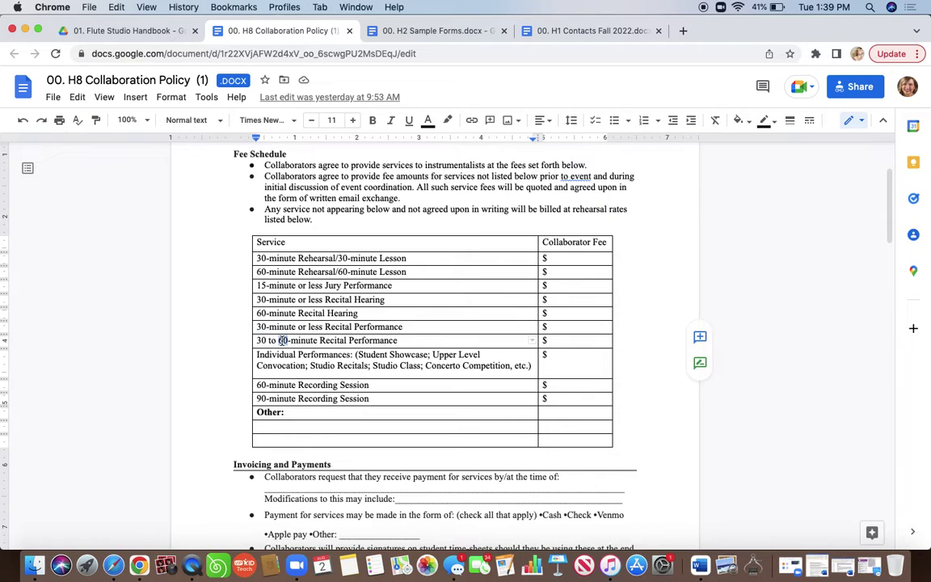
{"action": "double_click", "coordinate": [315, 385]}
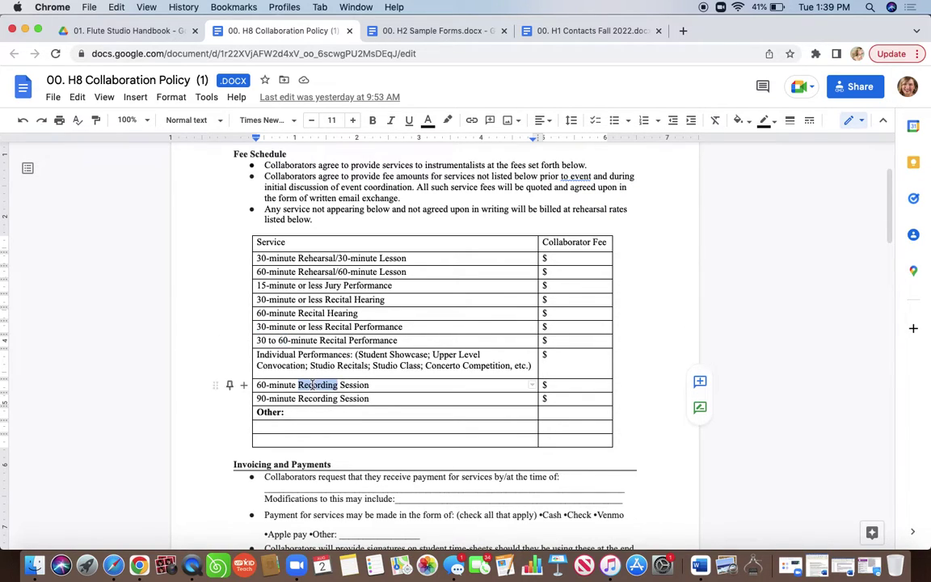
{"action": "left_click", "coordinate": [392, 386]}
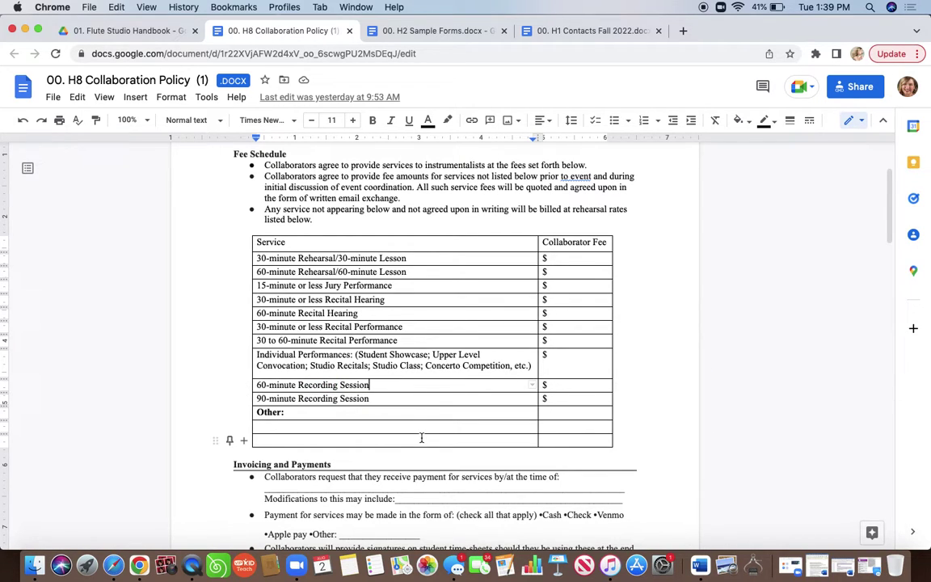
Step: Review the Invoicing and Payments section, highlighting the accepted payment forms, and skim the Fee Schedule and the Cancellation and Make-ups terms
{"action": "scroll", "coordinate": [421, 437], "scroll_direction": "down", "scroll_amount": 5}
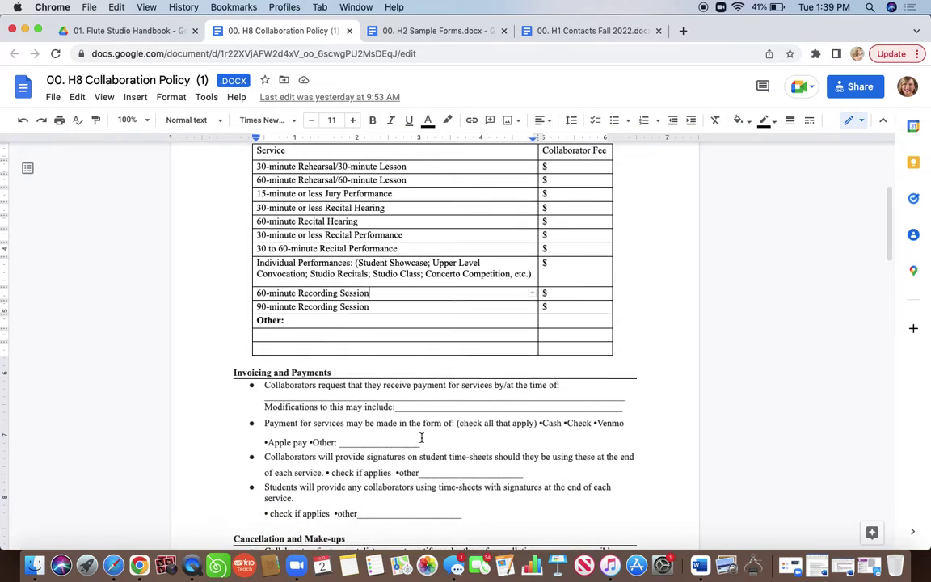
{"action": "left_click_drag", "start_coordinate": [540, 387], "coordinate": [624, 398]}
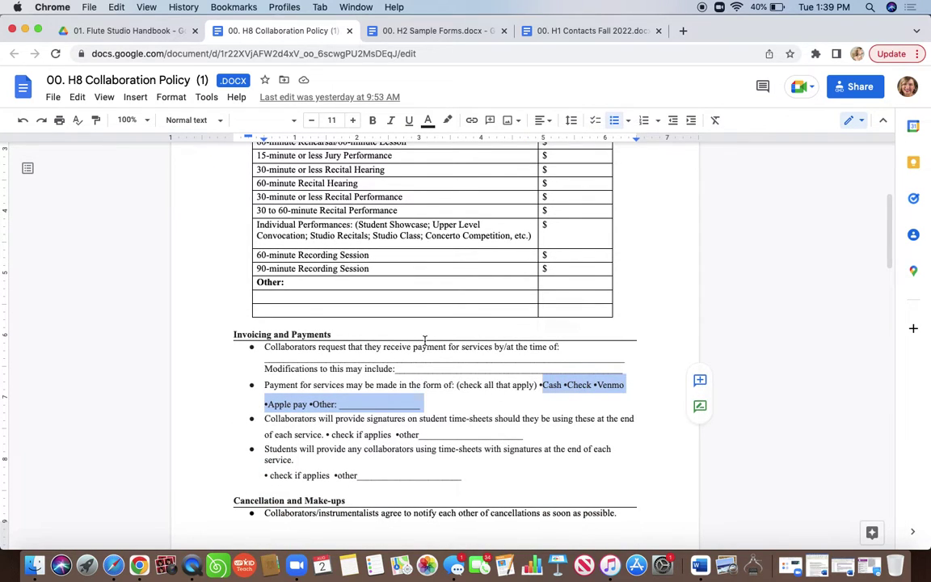
{"action": "left_click", "coordinate": [493, 402]}
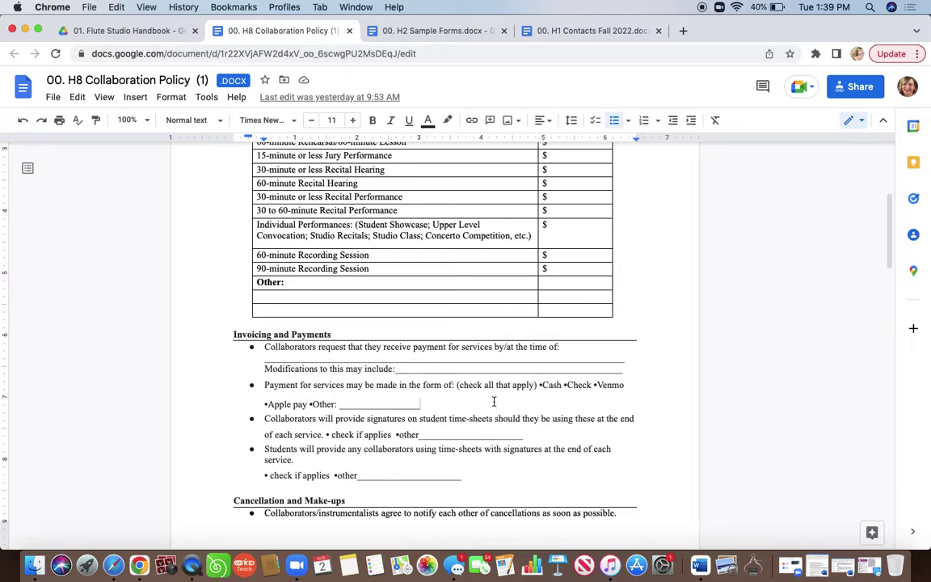
{"action": "scroll", "coordinate": [493, 401], "scroll_direction": "up", "scroll_amount": 5}
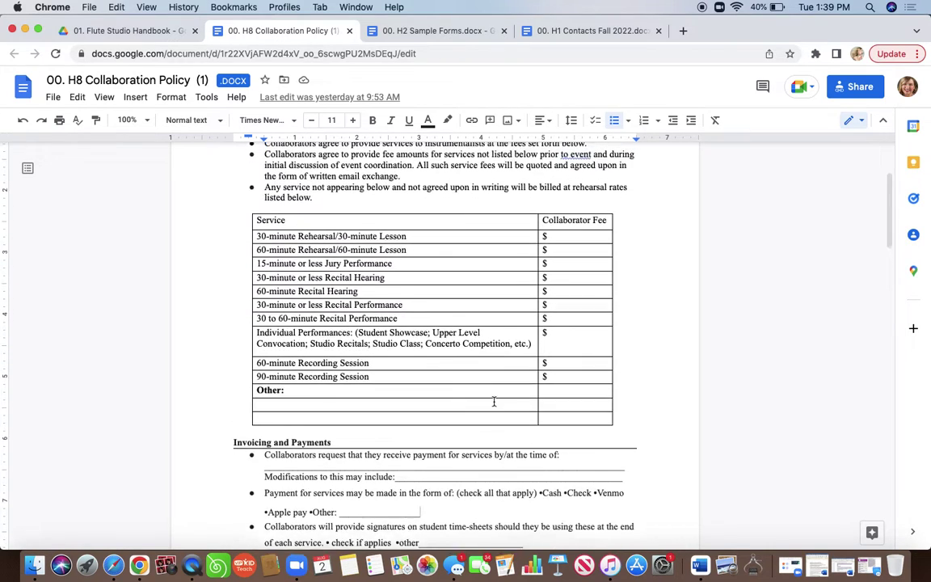
{"action": "scroll", "coordinate": [494, 401], "scroll_direction": "up", "scroll_amount": 1}
{"action": "scroll", "coordinate": [494, 401], "scroll_direction": "up", "scroll_amount": 1}
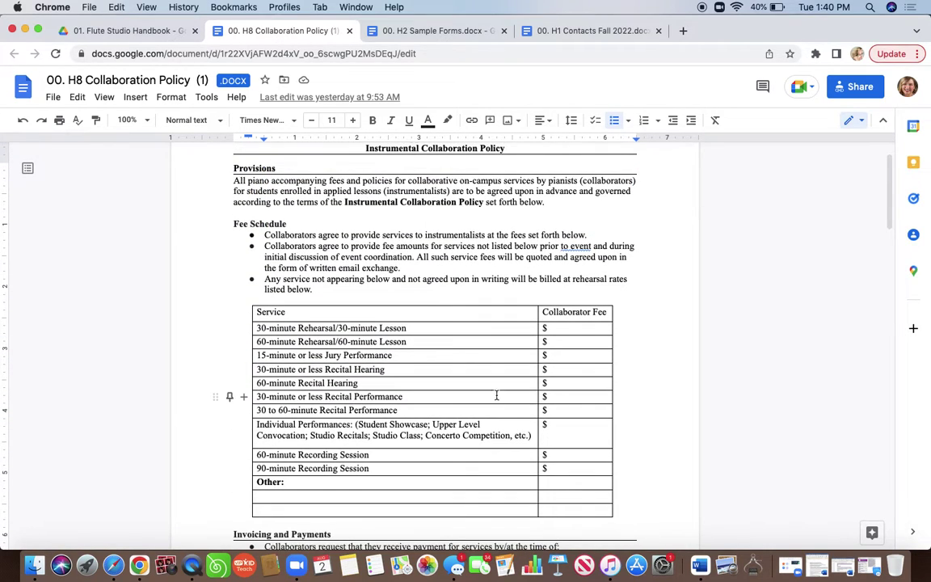
{"action": "scroll", "coordinate": [367, 340], "scroll_direction": "down", "scroll_amount": 10}
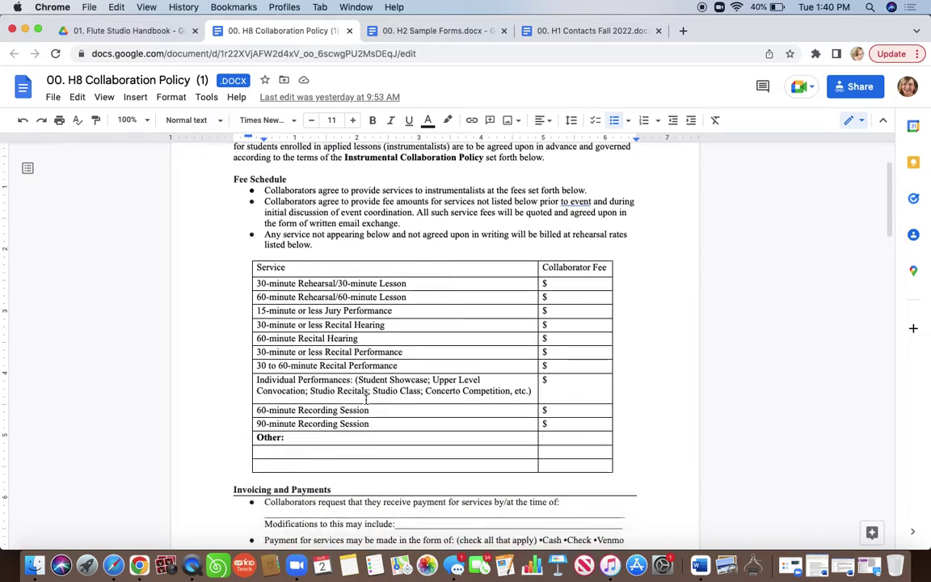
{"action": "scroll", "coordinate": [365, 399], "scroll_direction": "down", "scroll_amount": 2}
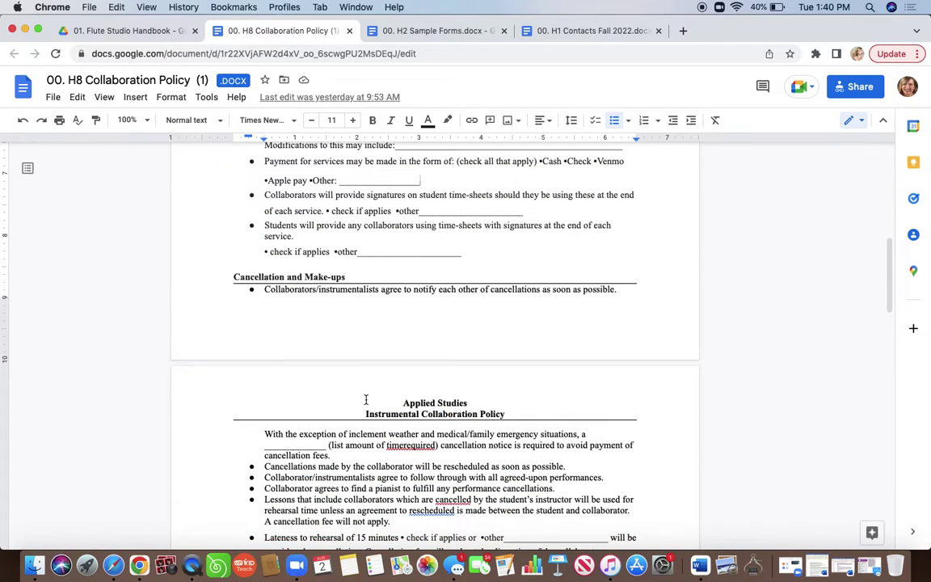
{"action": "scroll", "coordinate": [365, 399], "scroll_direction": "up", "scroll_amount": 8}
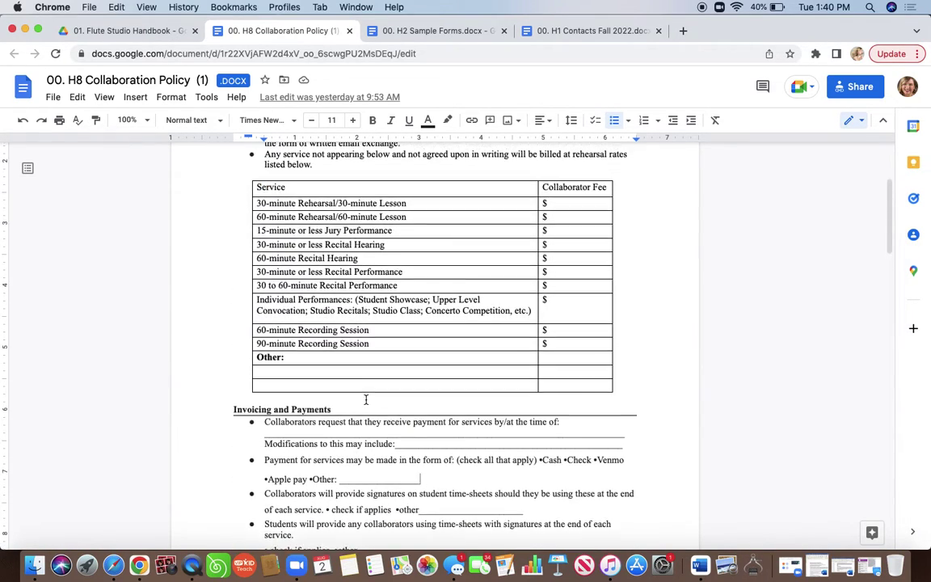
Step: Return to the Flute Studio Handbook folder and look over its documents, including H9 Recital Planning Rubric
{"action": "left_click", "coordinate": [129, 31]}
{"action": "scroll", "coordinate": [471, 356], "scroll_direction": "down", "scroll_amount": 1}
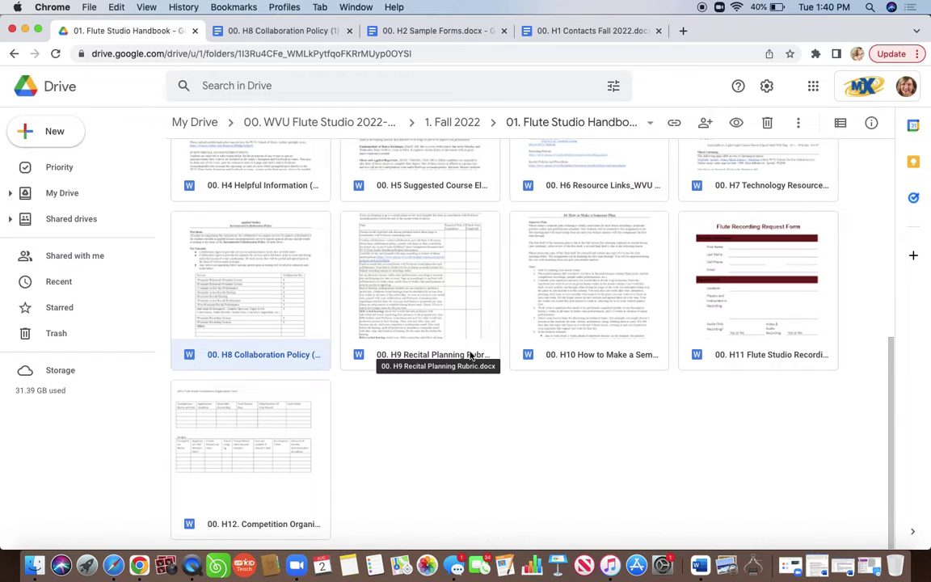
{"action": "scroll", "coordinate": [471, 355], "scroll_direction": "up", "scroll_amount": 5}
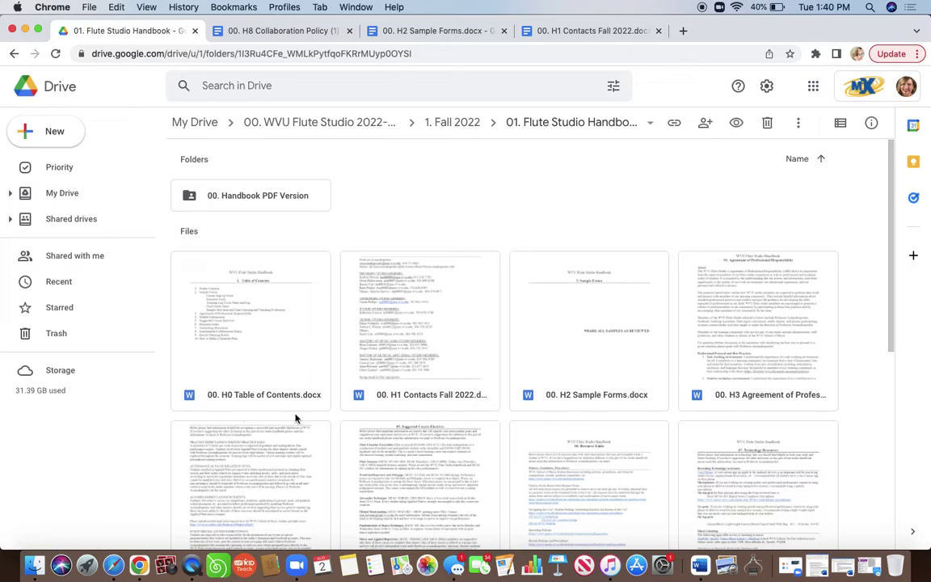
Step: Open the 00. Handbook PDF Version folder and look over its files
{"action": "double_click", "coordinate": [262, 197]}
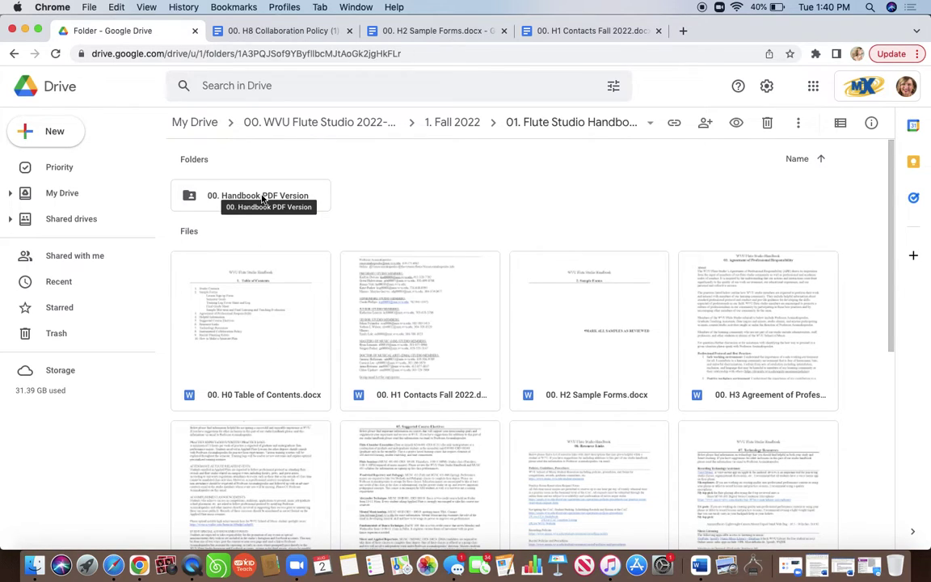
{"action": "scroll", "coordinate": [465, 366], "scroll_direction": "down", "scroll_amount": 5}
{"action": "scroll", "coordinate": [465, 367], "scroll_direction": "up", "scroll_amount": 5}
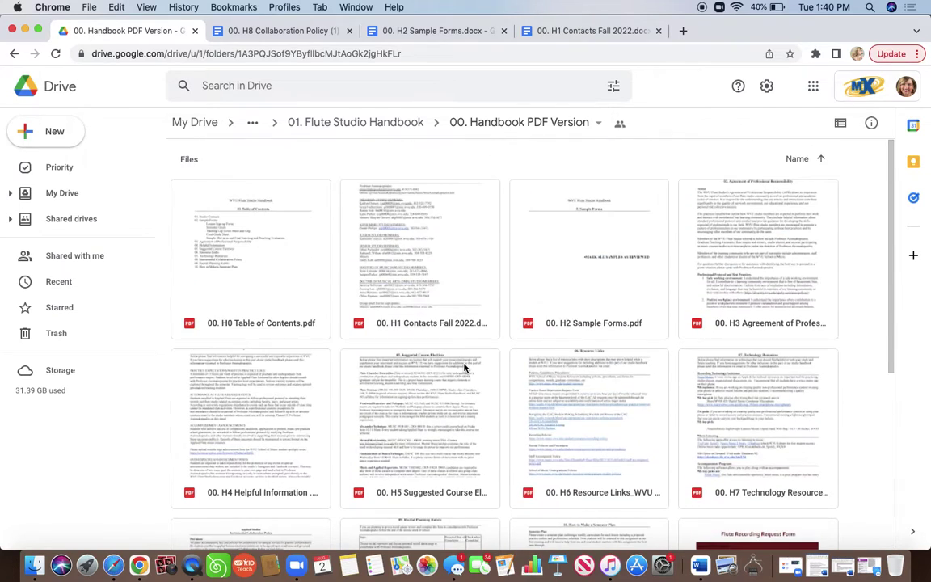
Step: Go back up to the 1. Fall 2022 folder and open 02. Syllabi_Units and Assignments to view its course folders
{"action": "left_click", "coordinate": [379, 126]}
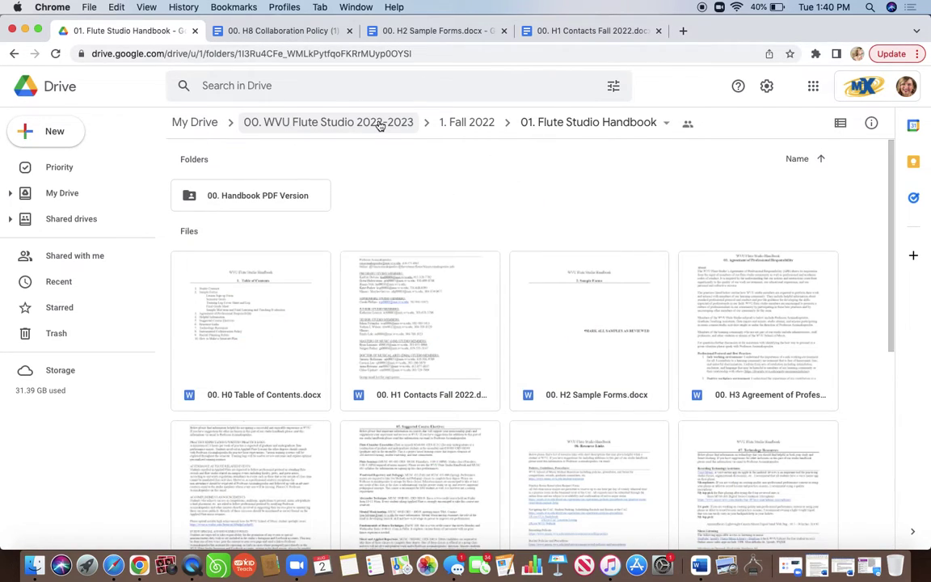
{"action": "left_click", "coordinate": [474, 132]}
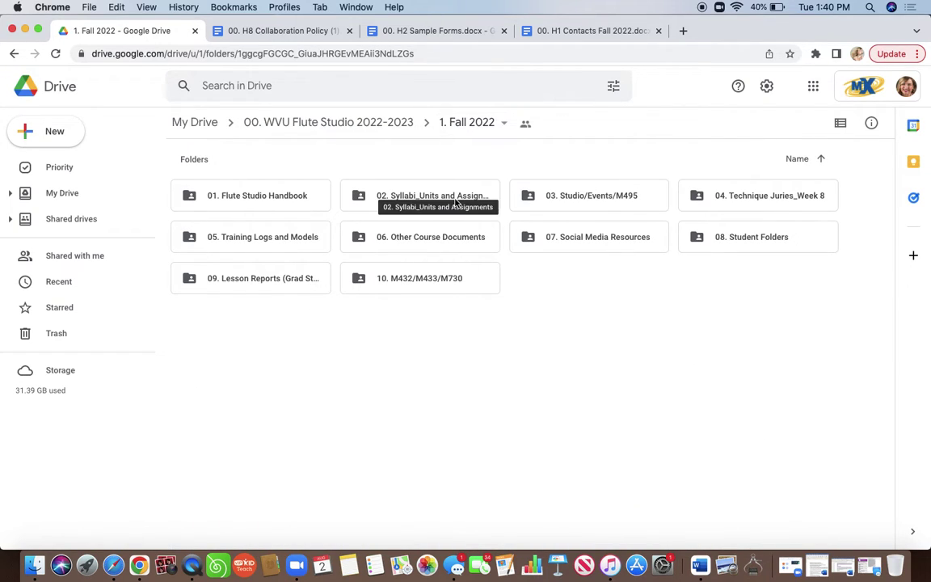
{"action": "double_click", "coordinate": [451, 197]}
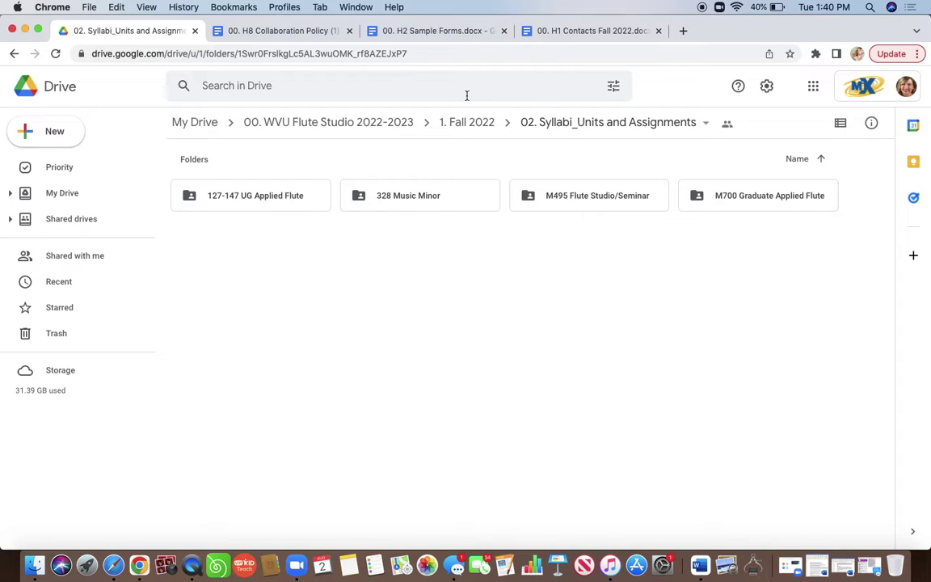
Step: Return to the 1. Fall 2022 folder and open 03. Studio/Events/M495 to view its contents
{"action": "left_click", "coordinate": [477, 129]}
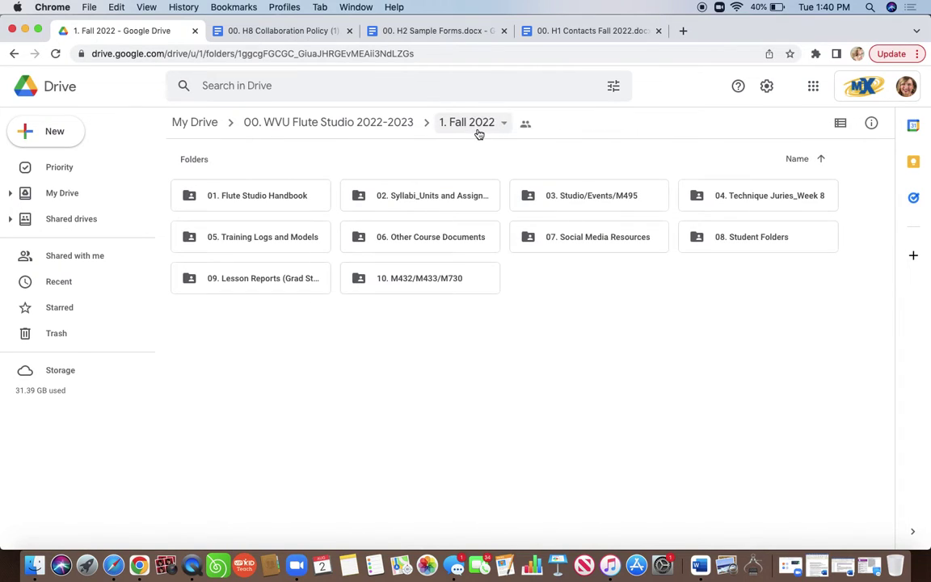
{"action": "double_click", "coordinate": [600, 208]}
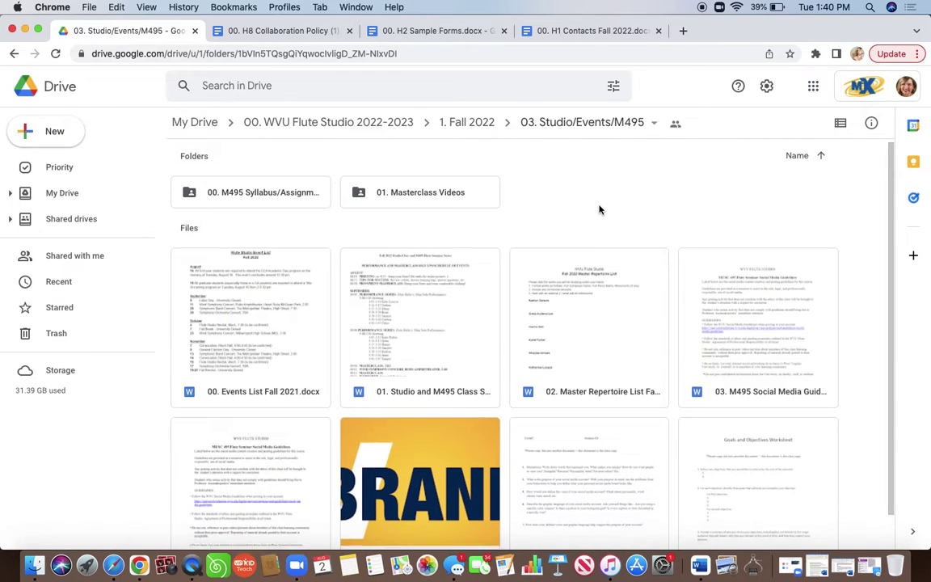
{"action": "scroll", "coordinate": [599, 210], "scroll_direction": "down", "scroll_amount": 1}
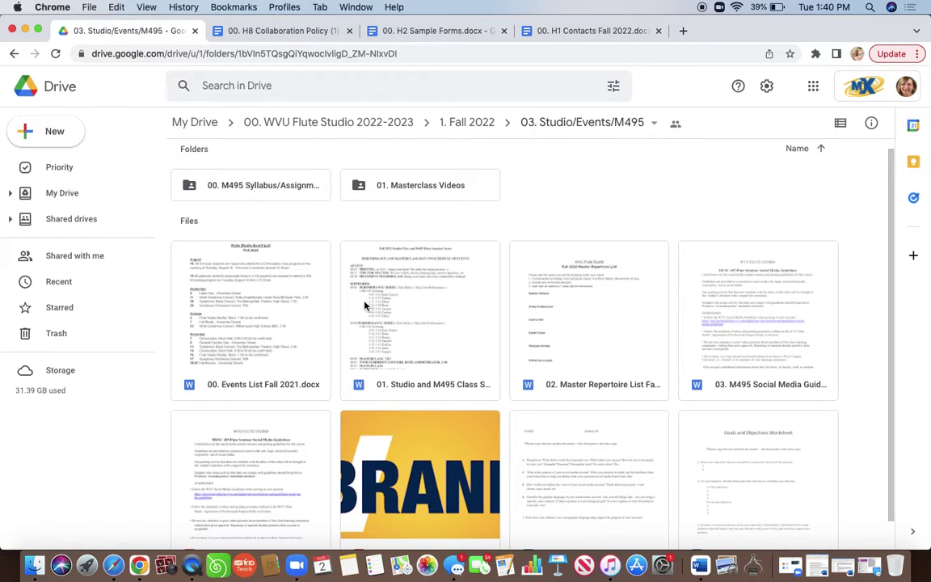
Step: Open the 00. Events List Fall 2021 document and review its events from August through December
{"action": "double_click", "coordinate": [297, 310]}
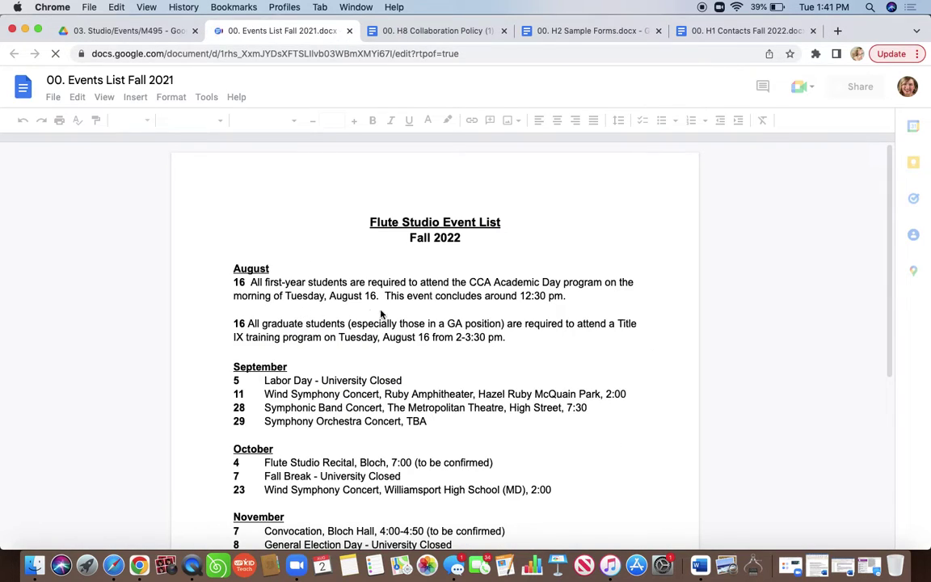
{"action": "scroll", "coordinate": [353, 393], "scroll_direction": "down", "scroll_amount": 8}
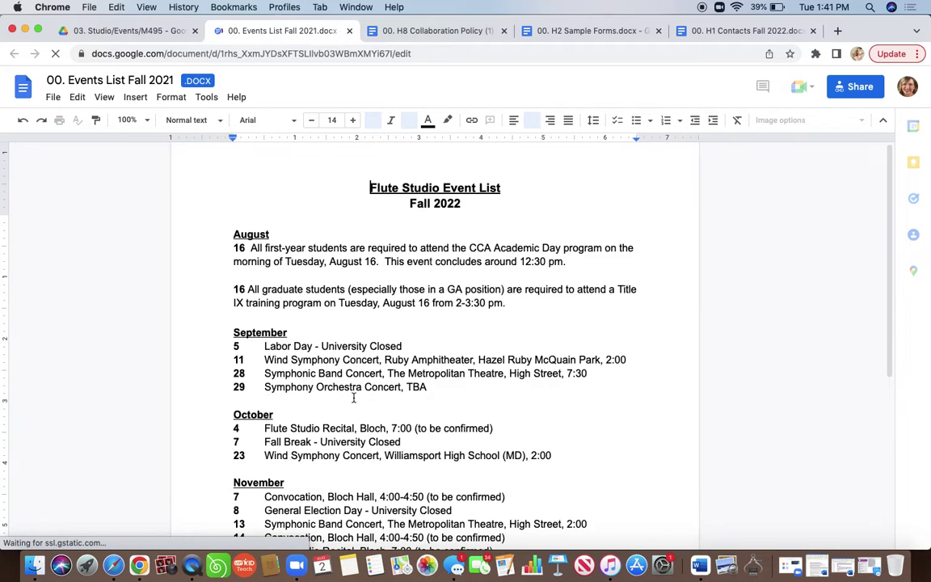
{"action": "scroll", "coordinate": [353, 396], "scroll_direction": "up", "scroll_amount": 5}
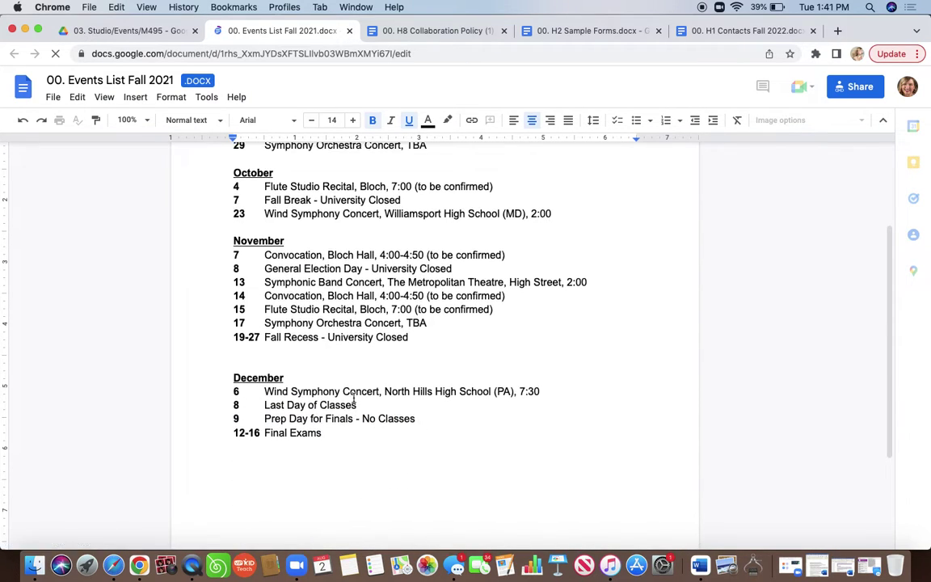
{"action": "scroll", "coordinate": [353, 396], "scroll_direction": "up", "scroll_amount": 3}
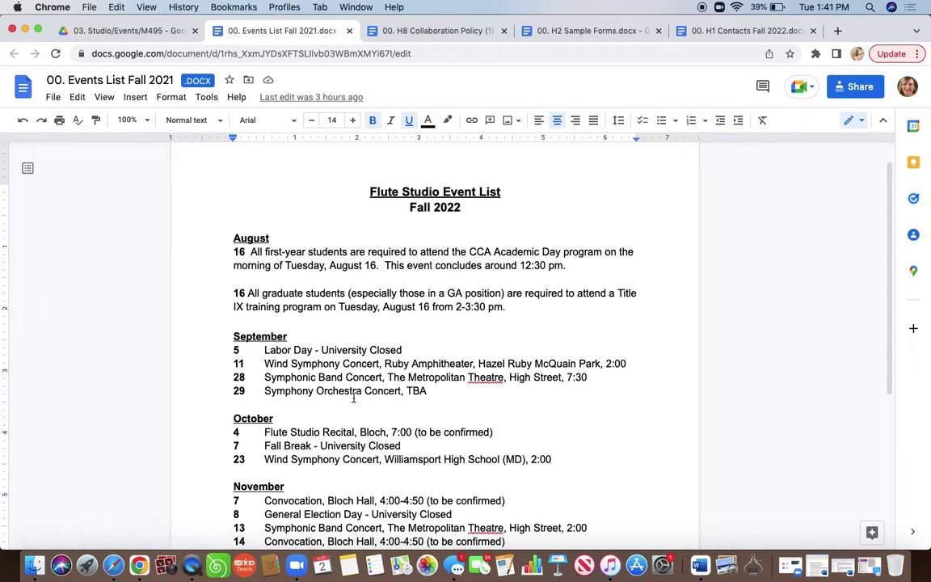
{"action": "scroll", "coordinate": [353, 396], "scroll_direction": "down", "scroll_amount": 2}
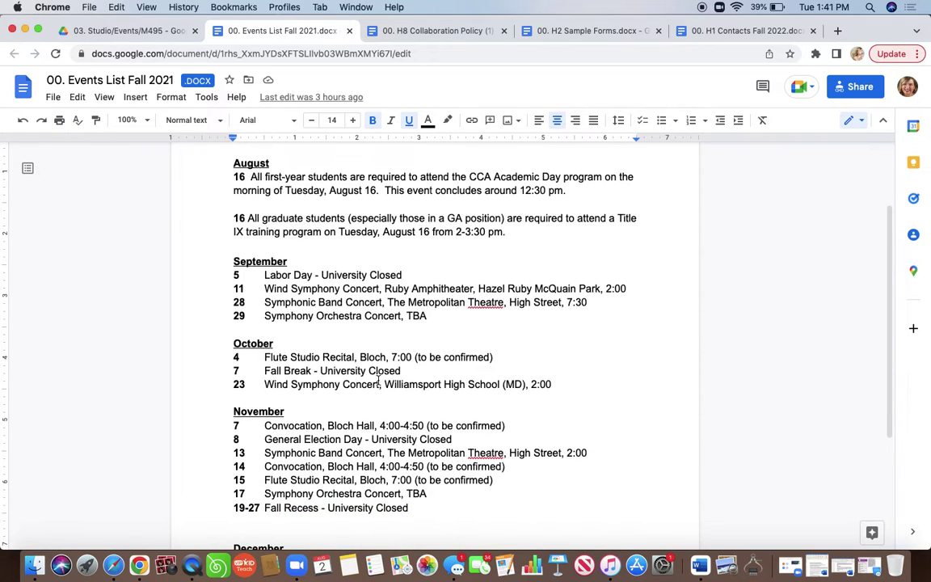
Step: Highlight the "(to be confirmed)" note on the October 4 Flute Studio Recital and look through the rest of the event list
{"action": "left_click_drag", "start_coordinate": [494, 357], "coordinate": [413, 357]}
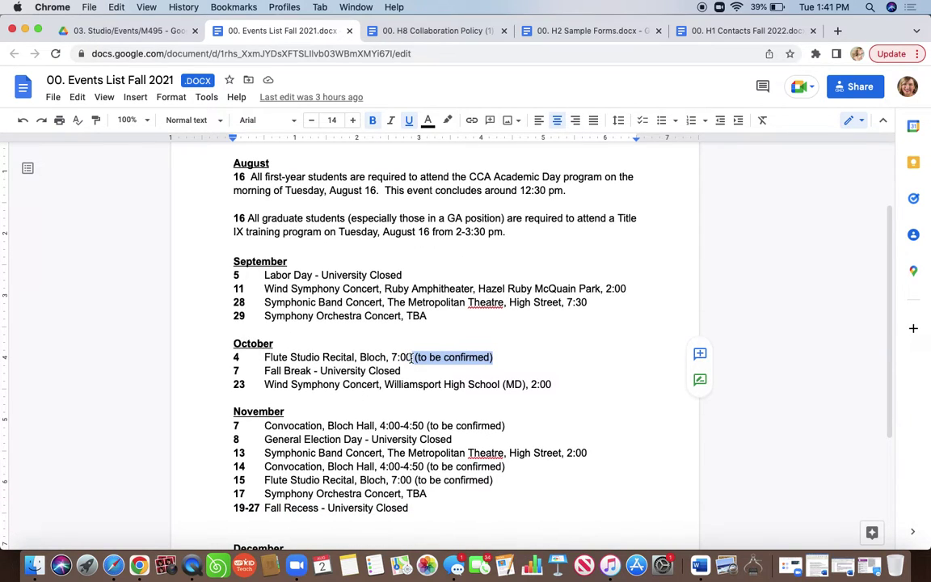
{"action": "left_click", "coordinate": [517, 428]}
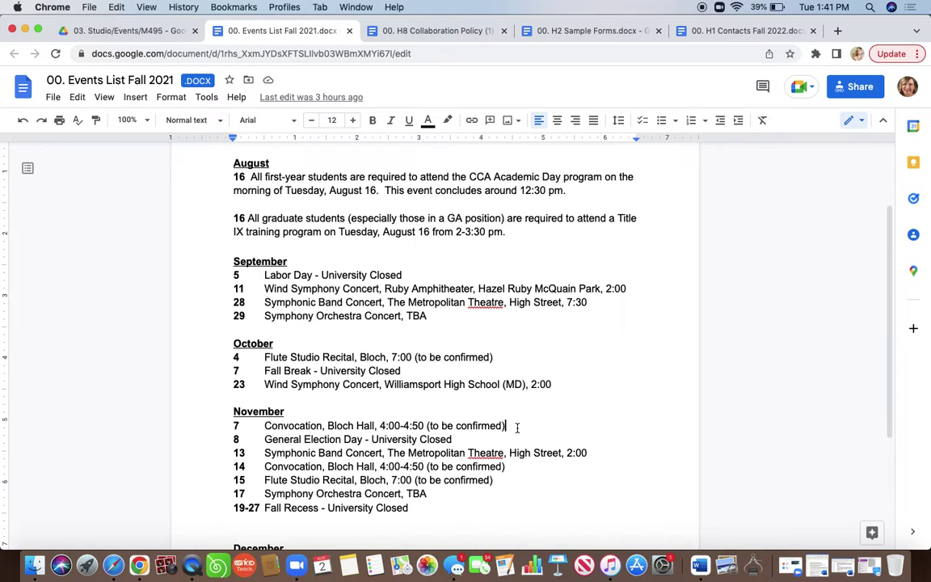
{"action": "scroll", "coordinate": [495, 355], "scroll_direction": "down", "scroll_amount": 5}
{"action": "scroll", "coordinate": [494, 357], "scroll_direction": "up", "scroll_amount": 8}
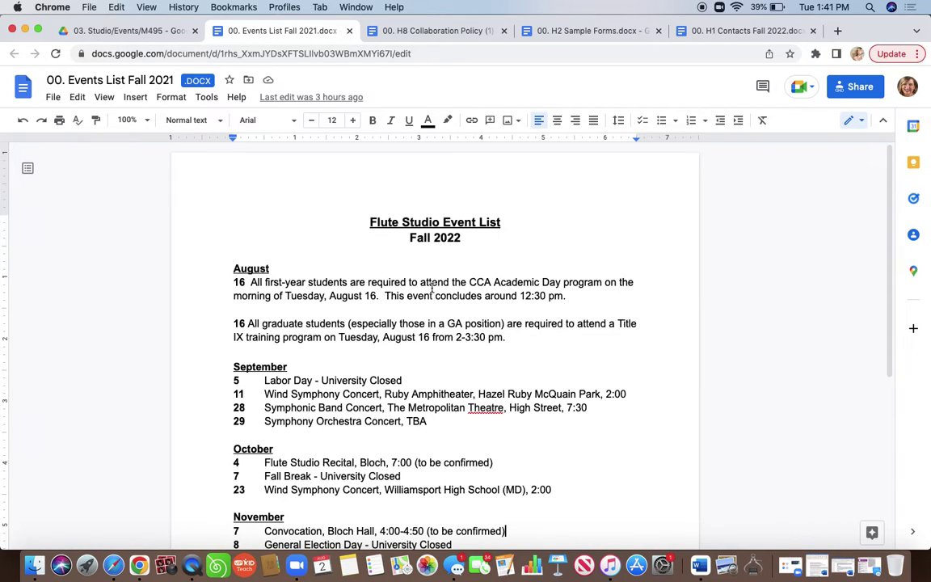
Step: Open the 01. Studio and M495 Class Sign Up document from the Studio/Events/M495 folder and highlight its 08/18 meeting entry
{"action": "left_click", "coordinate": [129, 31]}
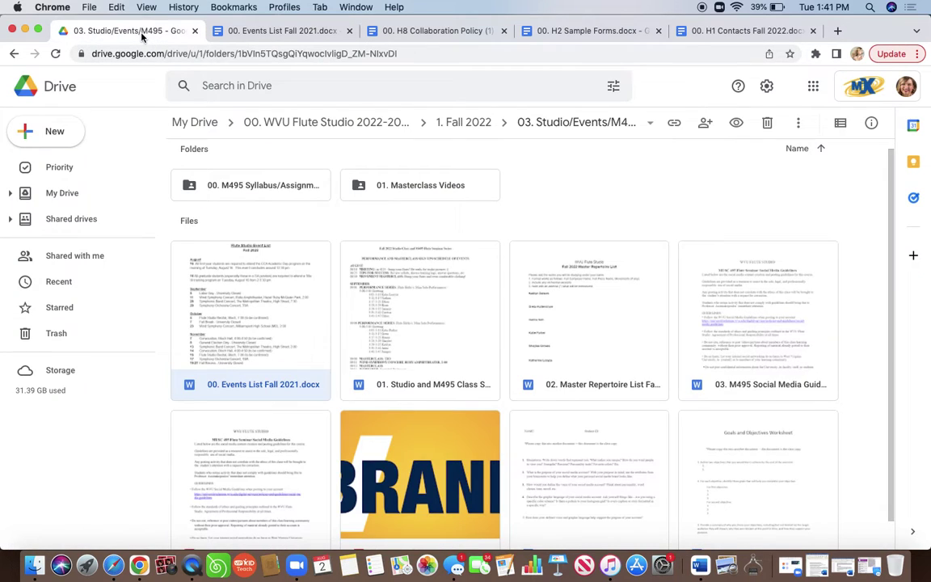
{"action": "double_click", "coordinate": [465, 300]}
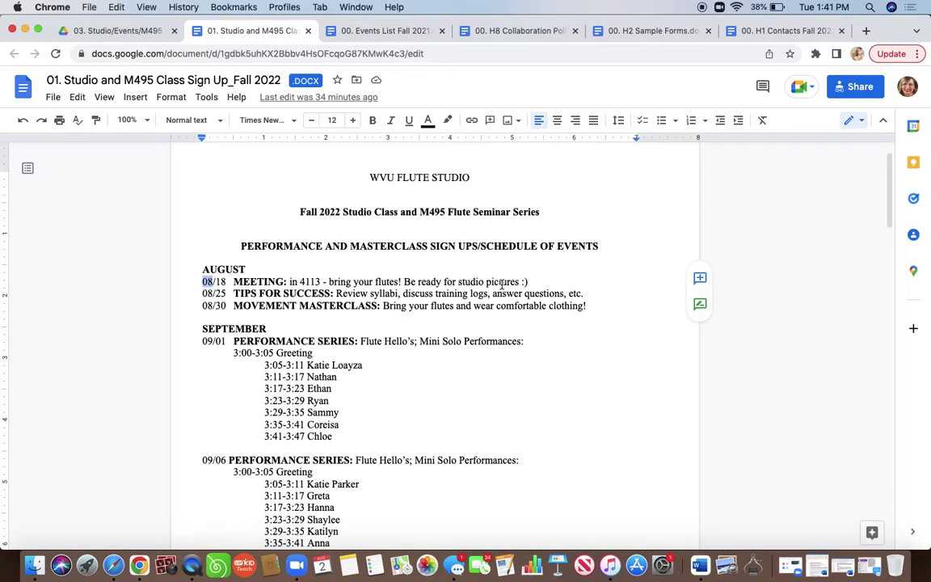
{"action": "triple_click", "coordinate": [543, 278]}
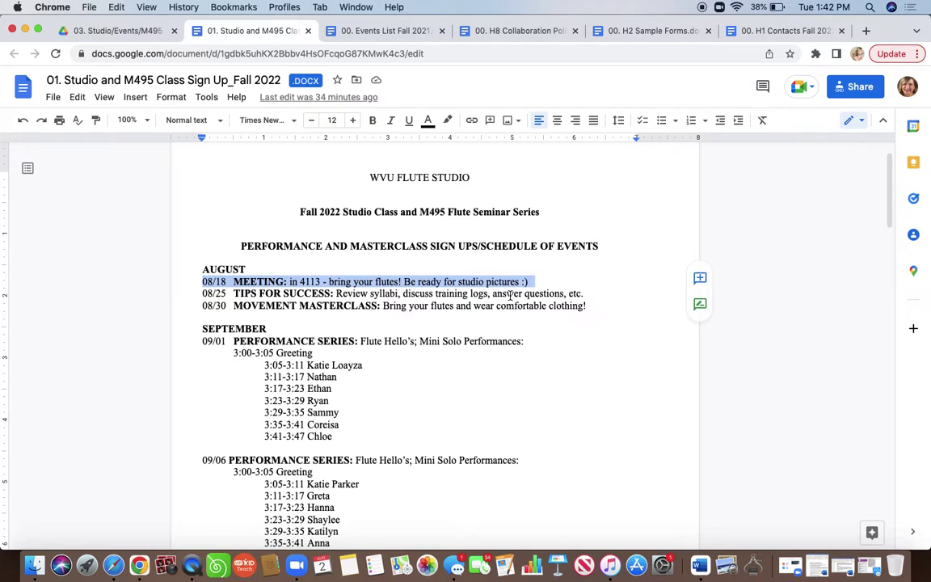
Step: Highlight the 09/01 and 09/06 Performance Series sign-ups, followed by the 3:41-3:47 slot on 09/01
{"action": "scroll", "coordinate": [387, 363], "scroll_direction": "down", "scroll_amount": 2}
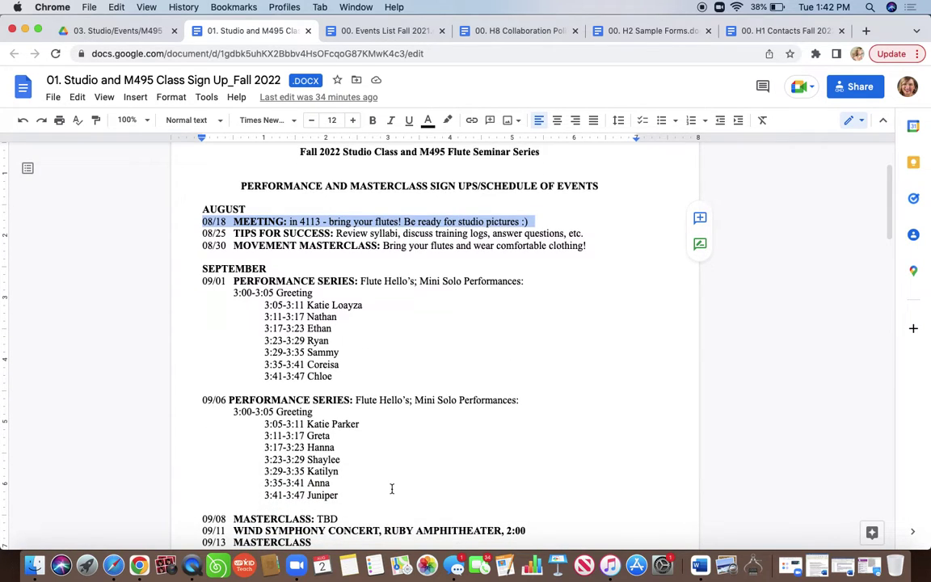
{"action": "left_click_drag", "start_coordinate": [367, 492], "coordinate": [182, 282]}
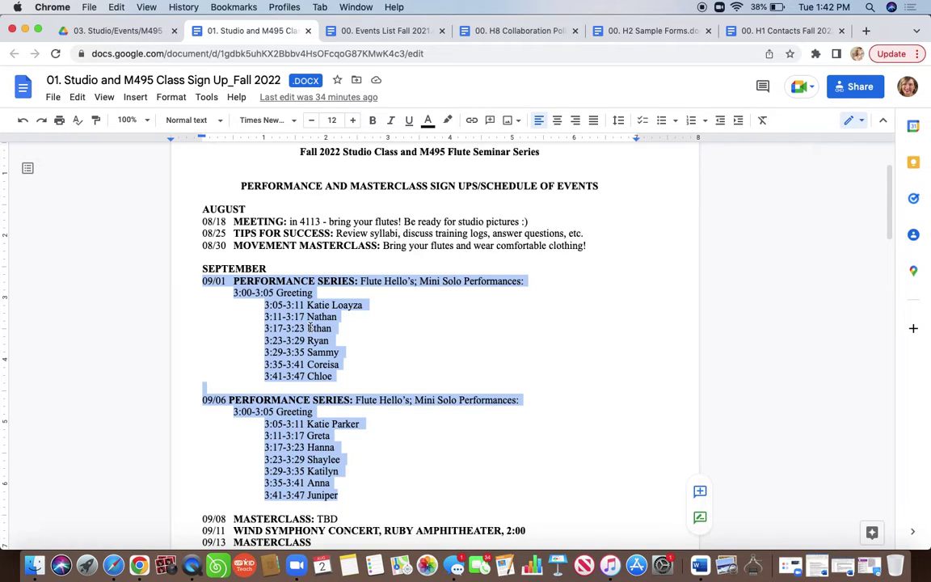
{"action": "left_click", "coordinate": [361, 370]}
{"action": "left_click", "coordinate": [257, 379], "text": "shift"}
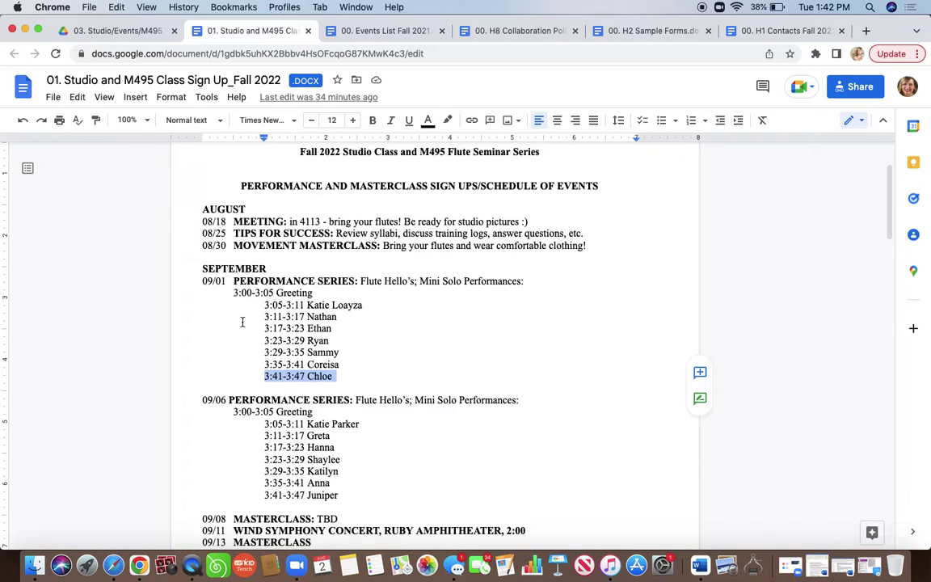
Step: Highlight the 3:05-3:17 slots on 09/01 and the 3:29-3:47 slots on 09/06 in the Performance Series sign-ups
{"action": "left_click", "coordinate": [375, 433]}
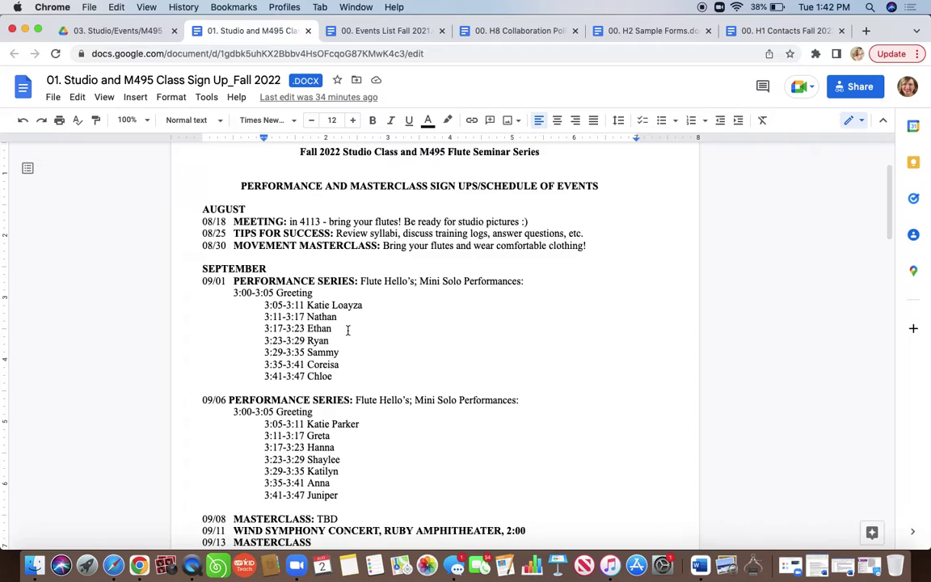
{"action": "left_click_drag", "start_coordinate": [338, 317], "coordinate": [221, 300]}
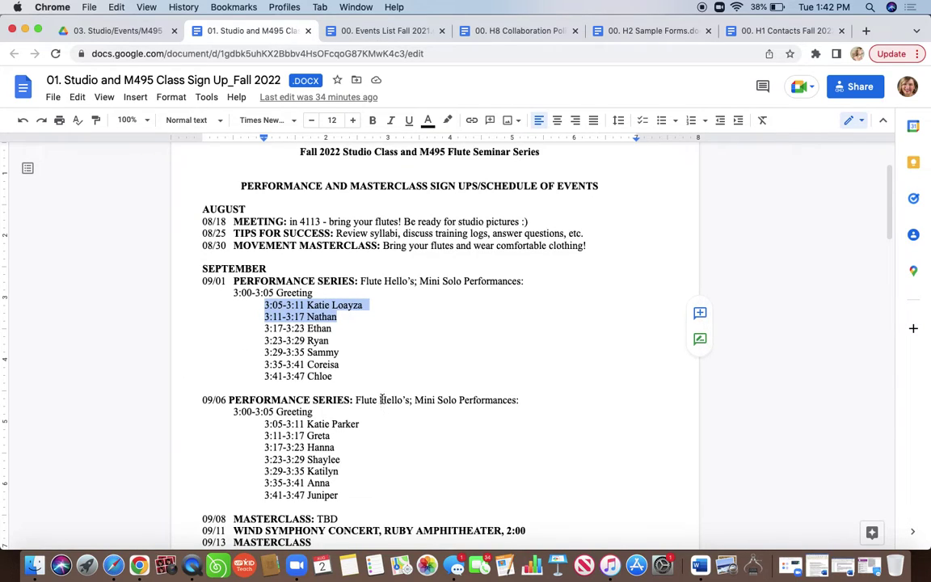
{"action": "left_click", "coordinate": [352, 495]}
{"action": "left_click_drag", "start_coordinate": [353, 496], "coordinate": [258, 476]}
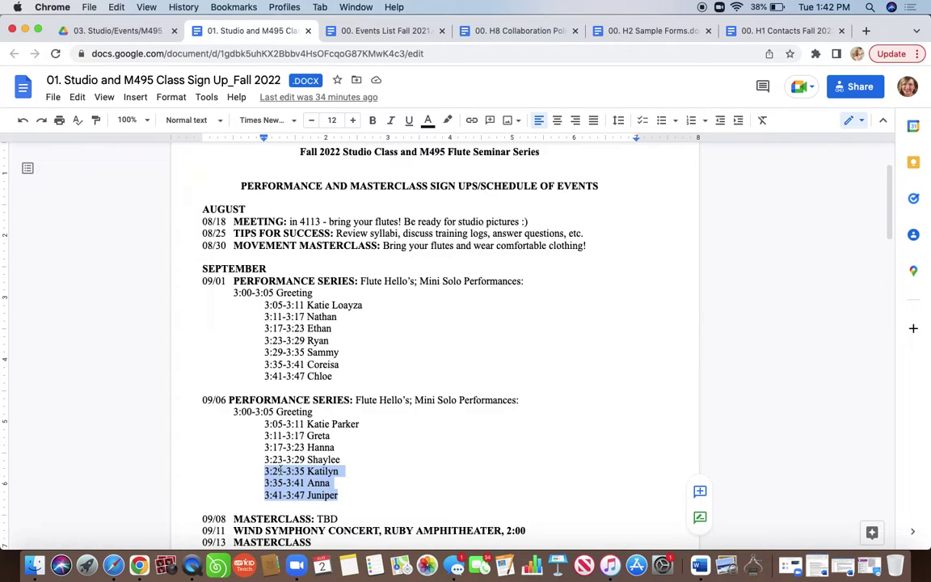
{"action": "left_click", "coordinate": [358, 470]}
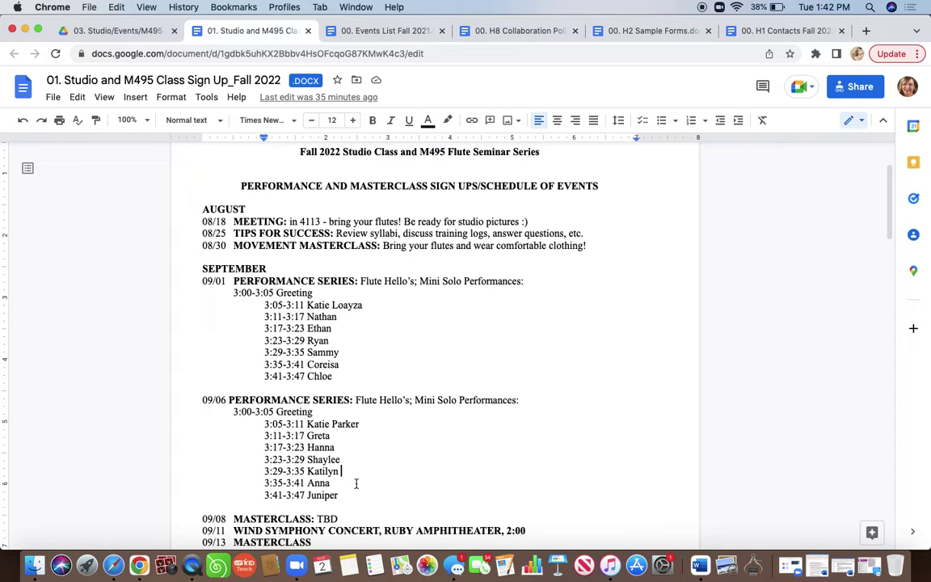
{"action": "left_click", "coordinate": [350, 492]}
Step: Review the rest of the sign-up schedule, from the September masterclasses and graded performances through the October and November dates
{"action": "scroll", "coordinate": [350, 492], "scroll_direction": "up", "scroll_amount": 3}
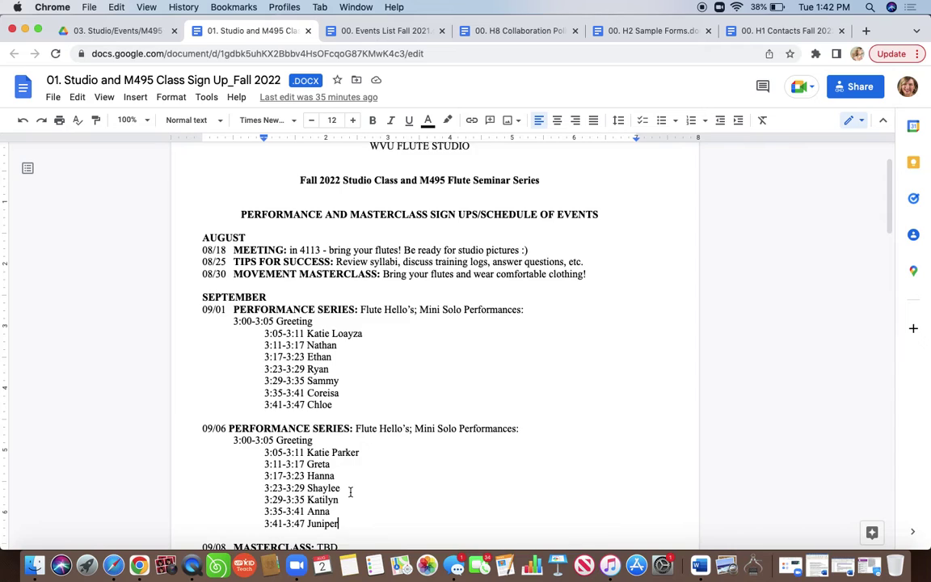
{"action": "scroll", "coordinate": [350, 493], "scroll_direction": "down", "scroll_amount": 6}
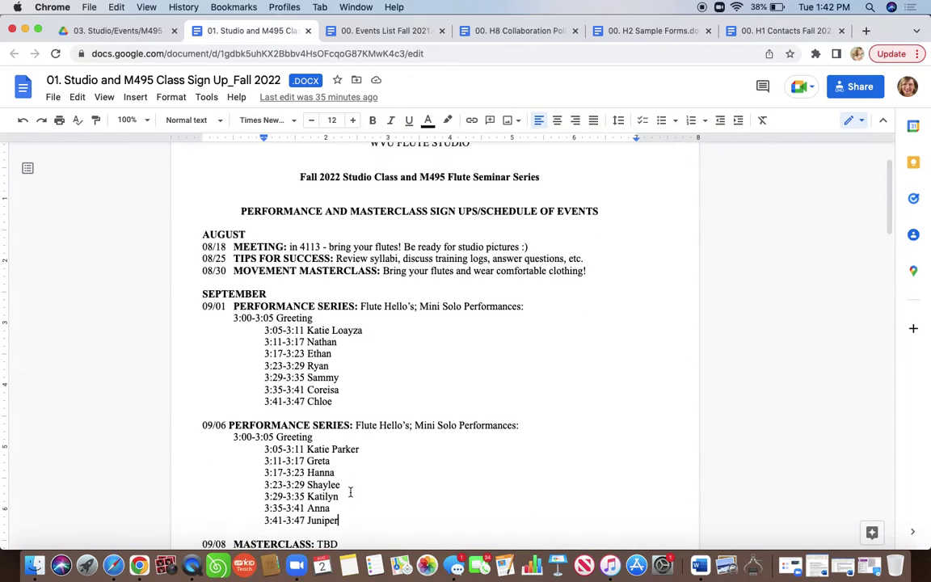
{"action": "scroll", "coordinate": [351, 489], "scroll_direction": "down", "scroll_amount": 4}
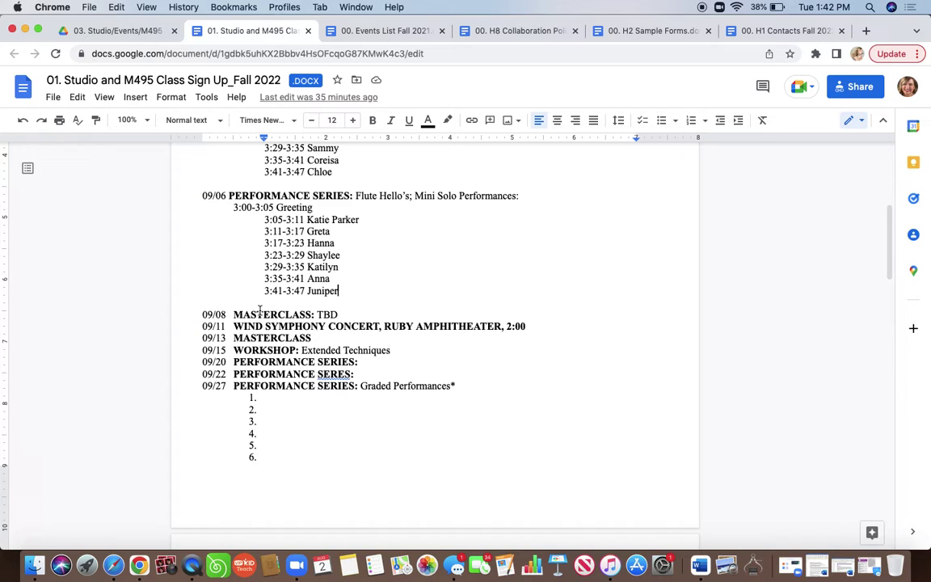
{"action": "scroll", "coordinate": [204, 454], "scroll_direction": "down", "scroll_amount": 5}
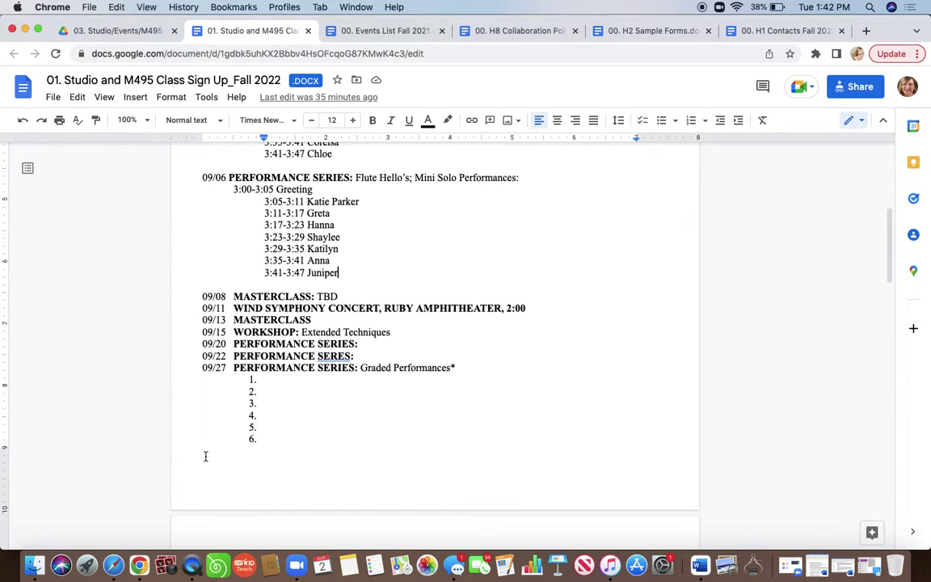
{"action": "scroll", "coordinate": [205, 456], "scroll_direction": "down", "scroll_amount": 2}
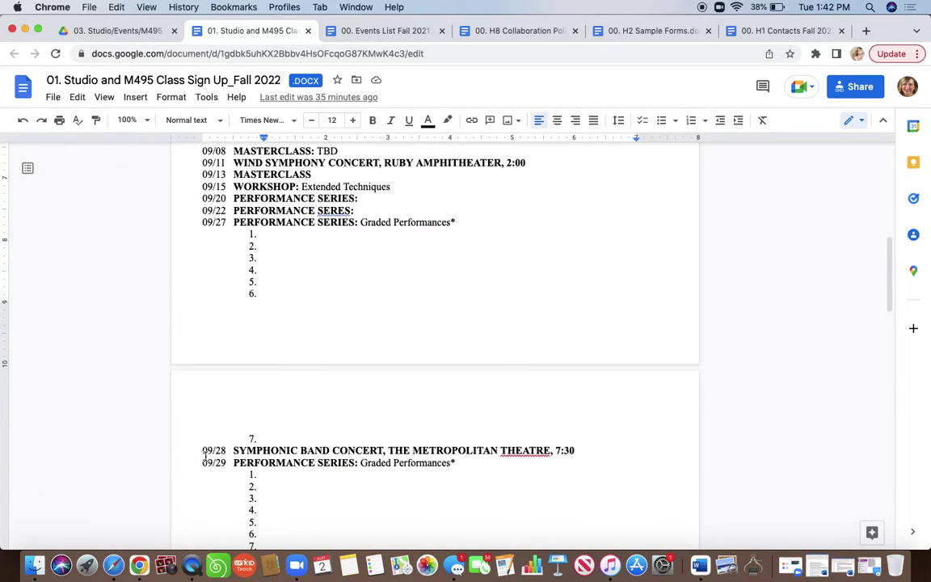
{"action": "scroll", "coordinate": [206, 456], "scroll_direction": "down", "scroll_amount": 10}
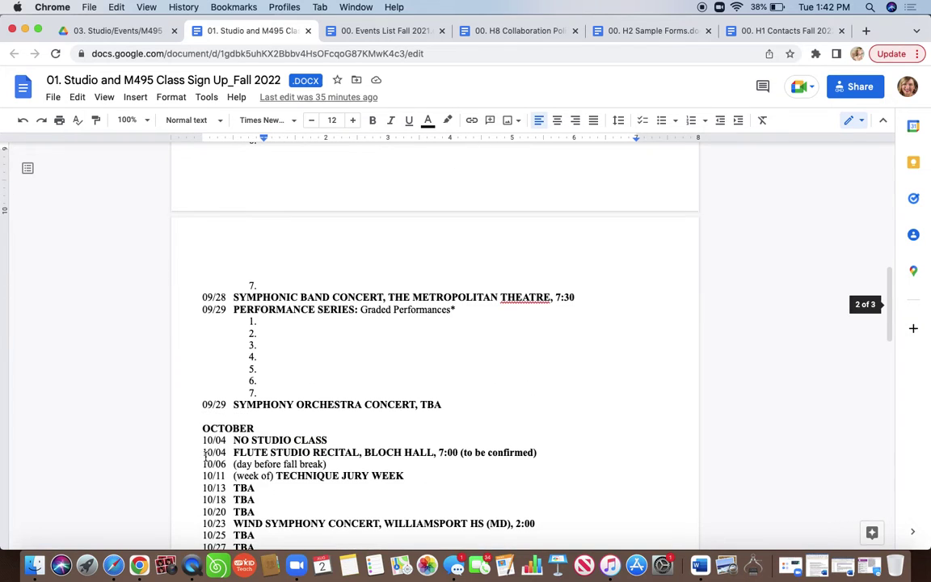
{"action": "scroll", "coordinate": [205, 457], "scroll_direction": "down", "scroll_amount": 4}
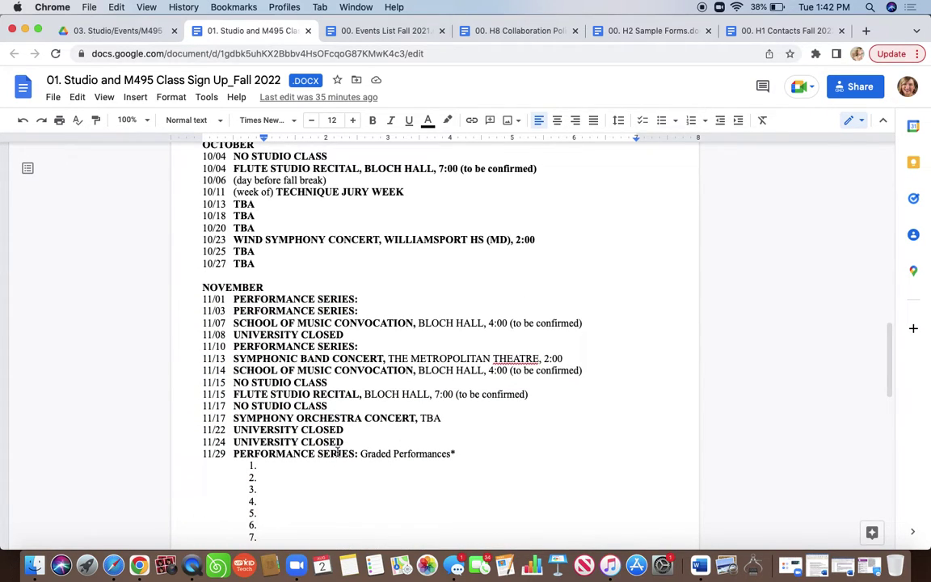
{"action": "scroll", "coordinate": [337, 450], "scroll_direction": "down", "scroll_amount": 6}
Step: Open the 02. Master Repertoire List document from the Studio/Events/M495 folder and look through its instructions and student entries
{"action": "left_click", "coordinate": [134, 31]}
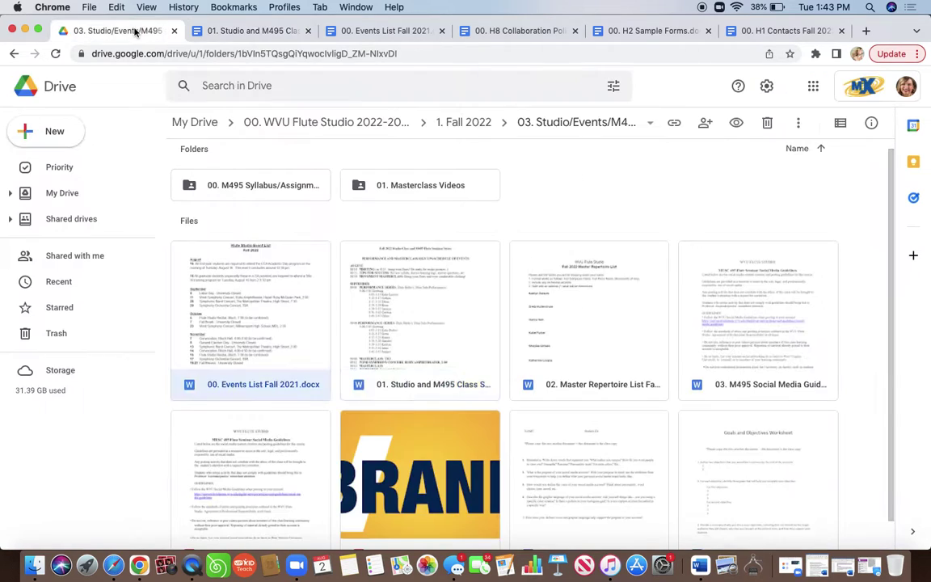
{"action": "double_click", "coordinate": [588, 316]}
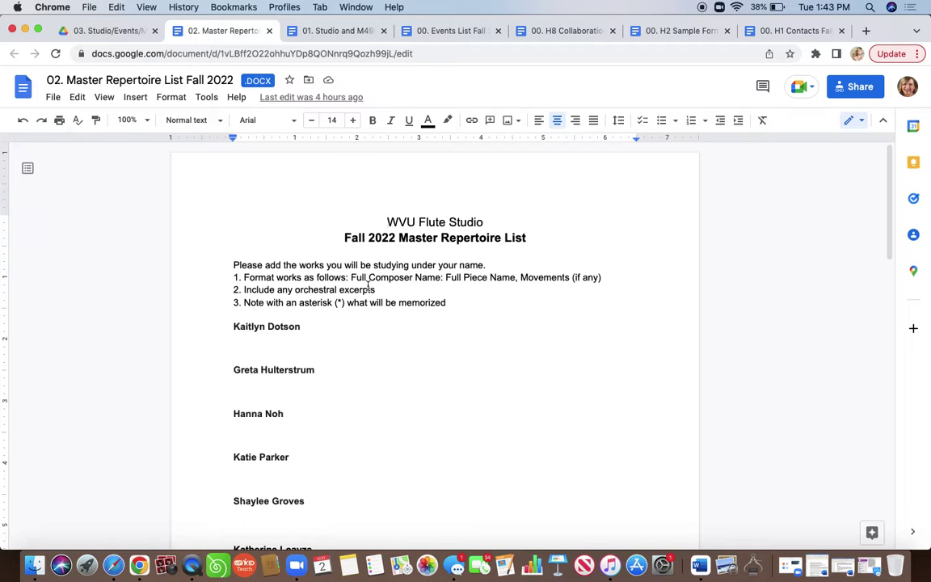
{"action": "left_click", "coordinate": [376, 398]}
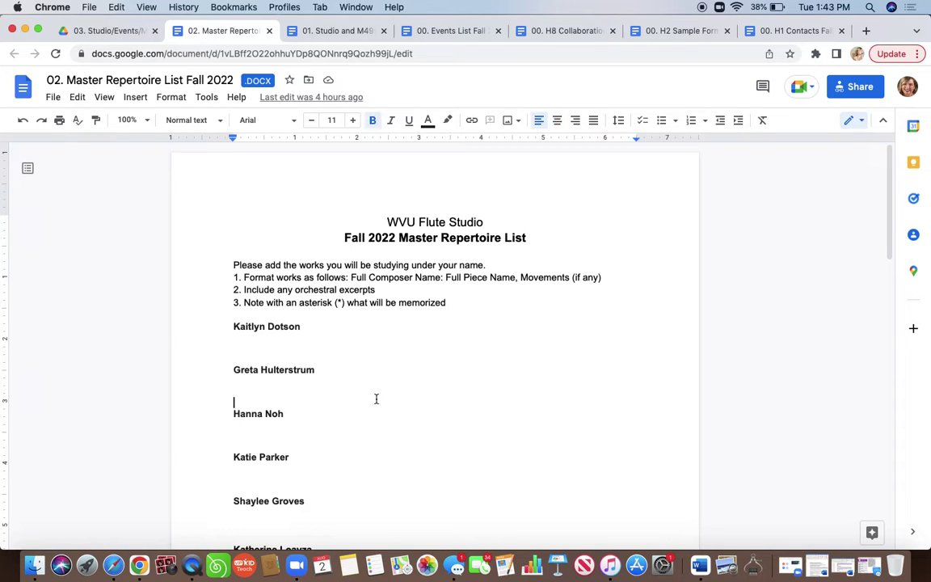
{"action": "scroll", "coordinate": [376, 399], "scroll_direction": "down", "scroll_amount": 5}
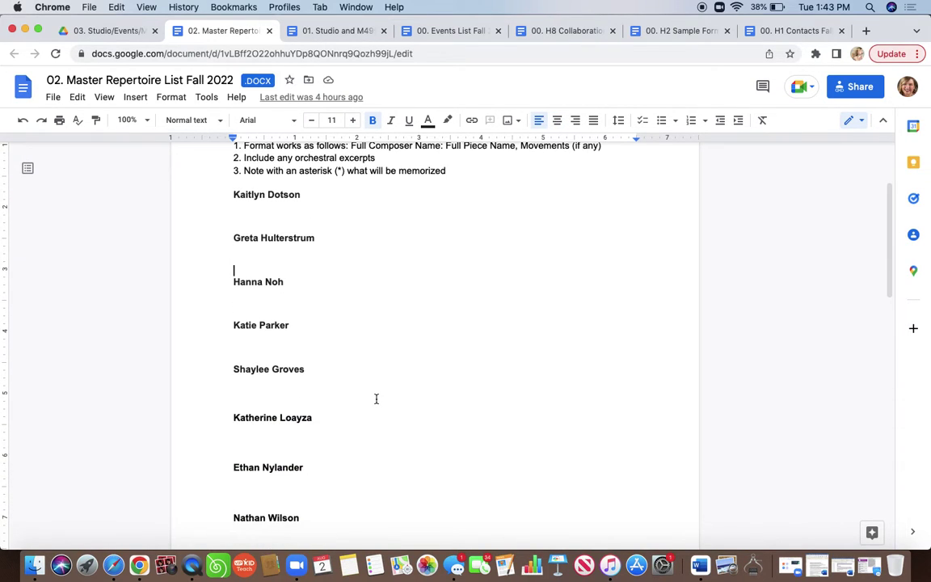
{"action": "scroll", "coordinate": [376, 399], "scroll_direction": "down", "scroll_amount": 7}
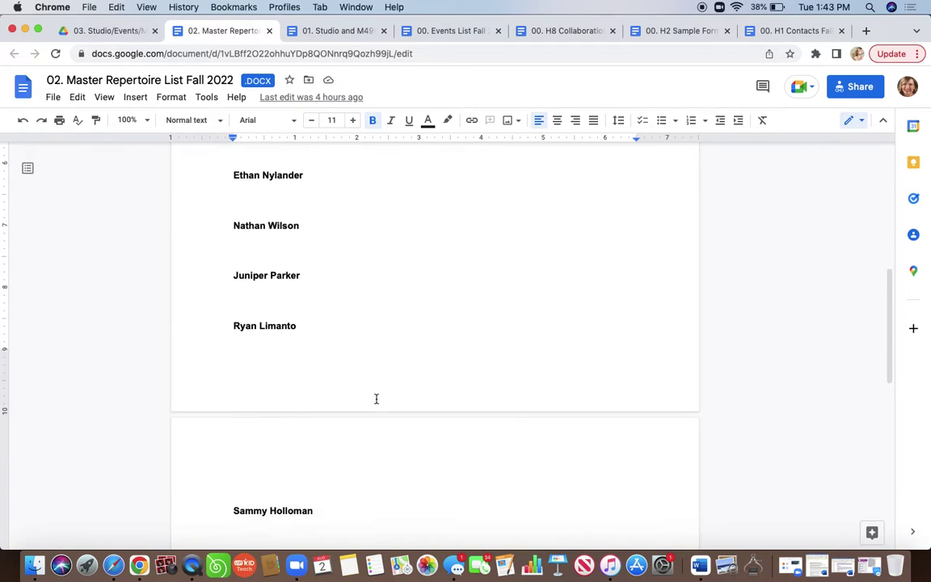
{"action": "scroll", "coordinate": [376, 398], "scroll_direction": "down", "scroll_amount": 4}
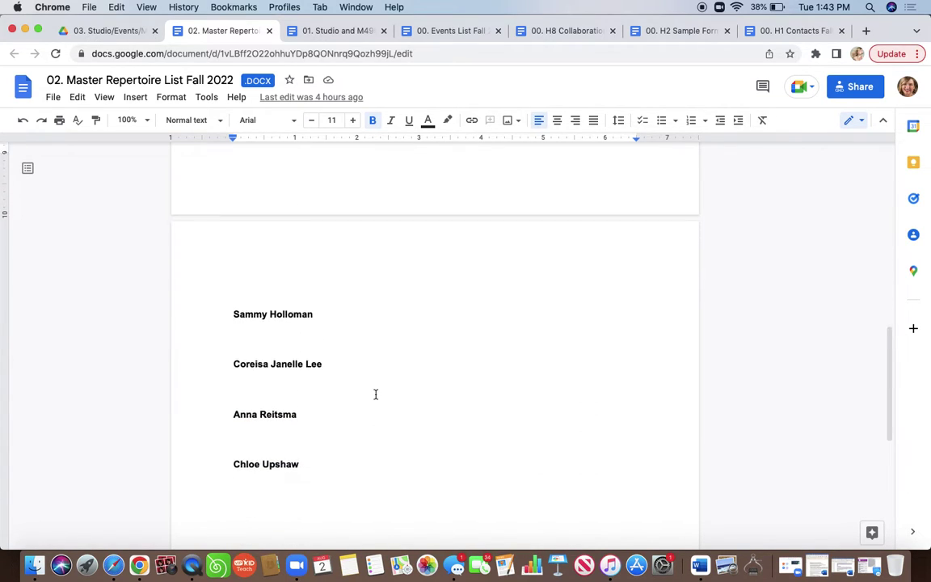
{"action": "scroll", "coordinate": [375, 392], "scroll_direction": "up", "scroll_amount": 17}
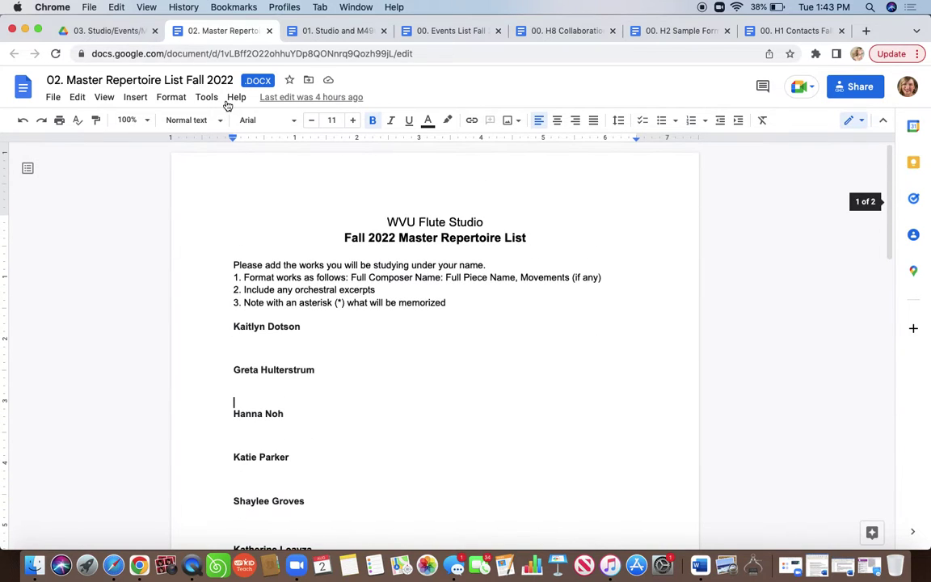
Step: Return to the 1. Fall 2022 Drive folder and open 01. Technique Jury Level Descriptions inside 04. Technique Juries_Week 8
{"action": "left_click", "coordinate": [113, 31]}
{"action": "scroll", "coordinate": [449, 318], "scroll_direction": "down", "scroll_amount": 1}
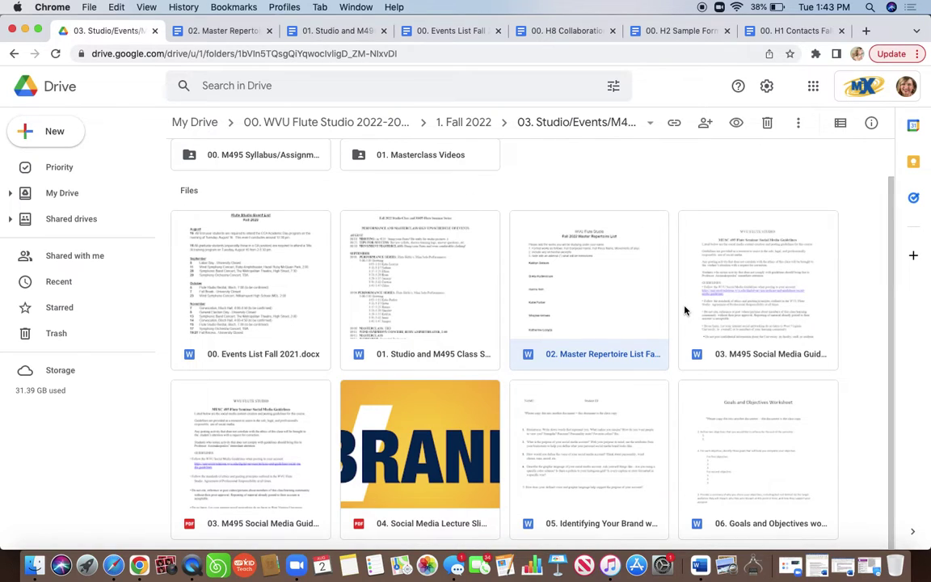
{"action": "left_click", "coordinate": [467, 125]}
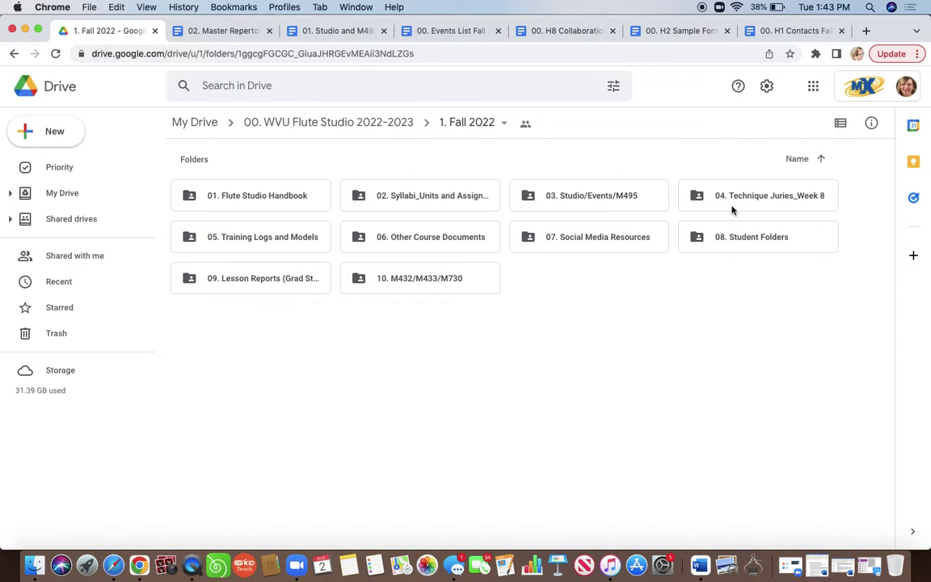
{"action": "double_click", "coordinate": [804, 209]}
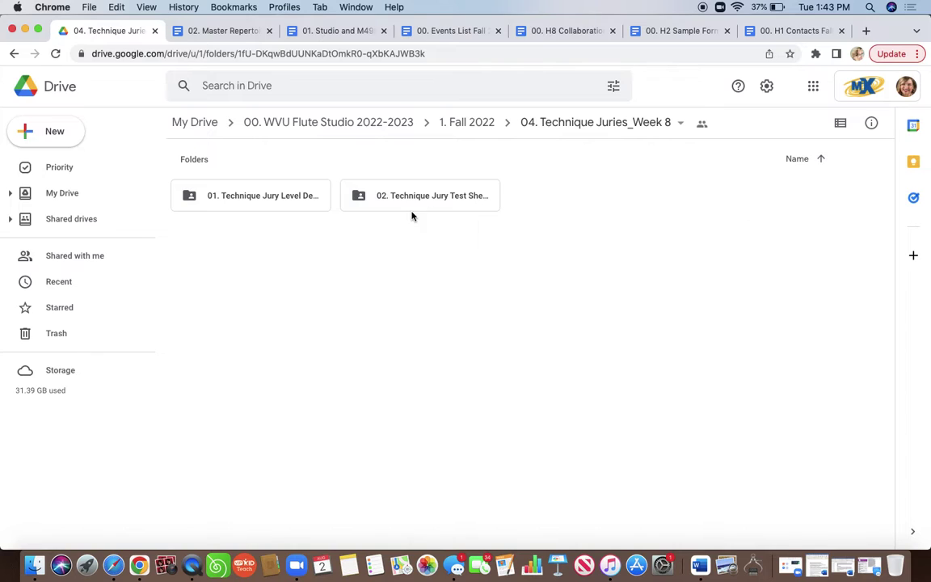
{"action": "double_click", "coordinate": [277, 199]}
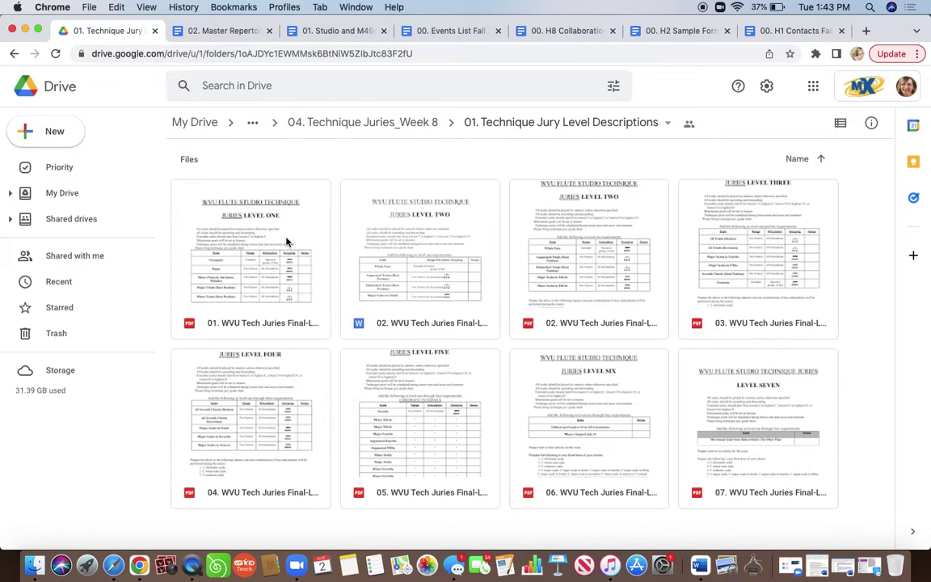
Step: Open the 01. Student Goals questionnaire from the Fall 2022 folder's 06. Other Course Documents and highlight its instruction to copy the file before editing
{"action": "left_click", "coordinate": [404, 124]}
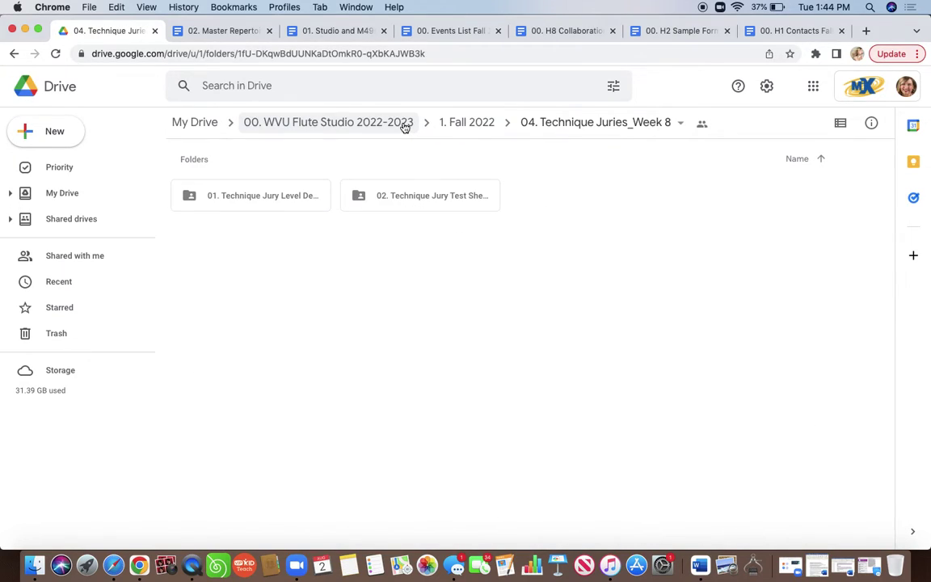
{"action": "left_click", "coordinate": [485, 125]}
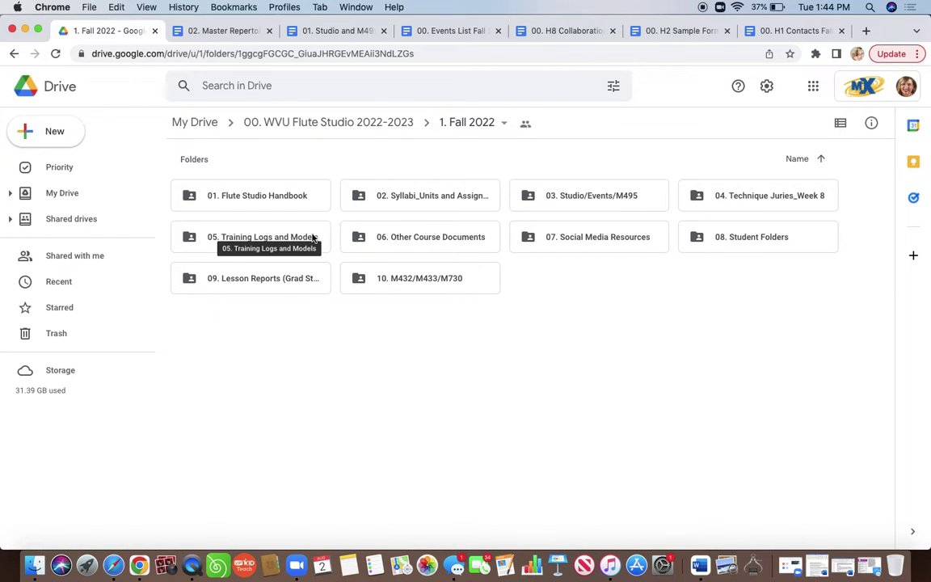
{"action": "double_click", "coordinate": [442, 244]}
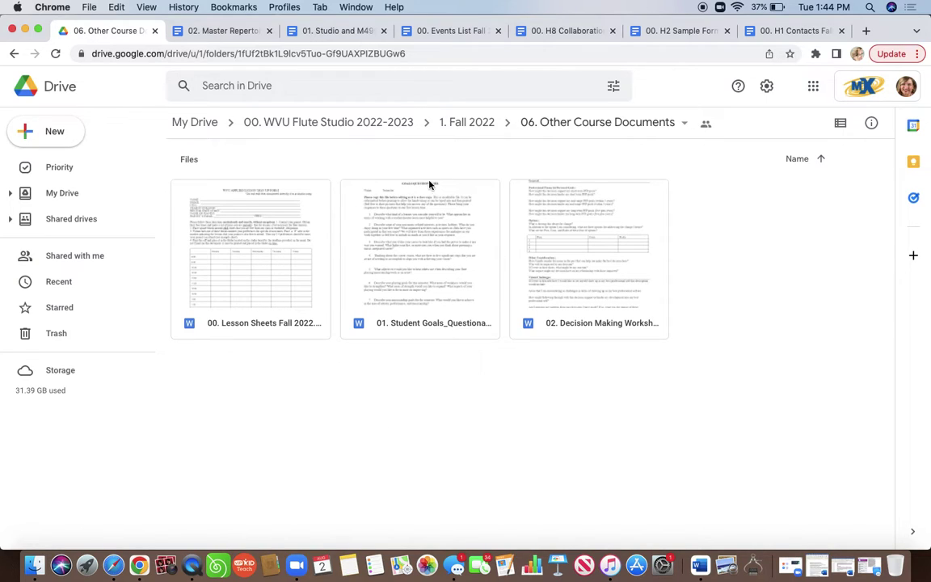
{"action": "double_click", "coordinate": [473, 263]}
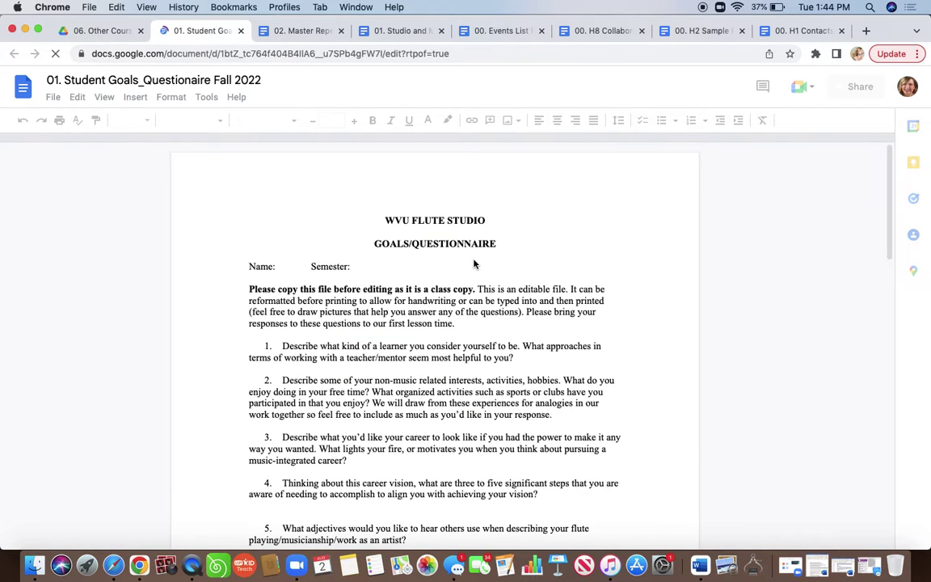
{"action": "left_click_drag", "start_coordinate": [237, 287], "coordinate": [414, 289]}
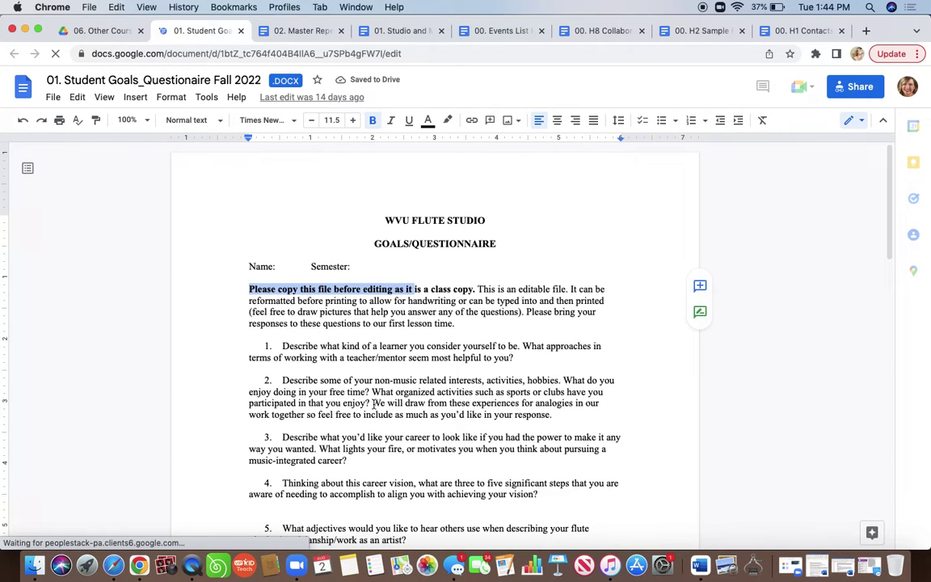
Step: Go back to the Fall 2022 folder and open the Final Portfolio of student number 11 in 08. Student Folders
{"action": "left_click", "coordinate": [96, 34]}
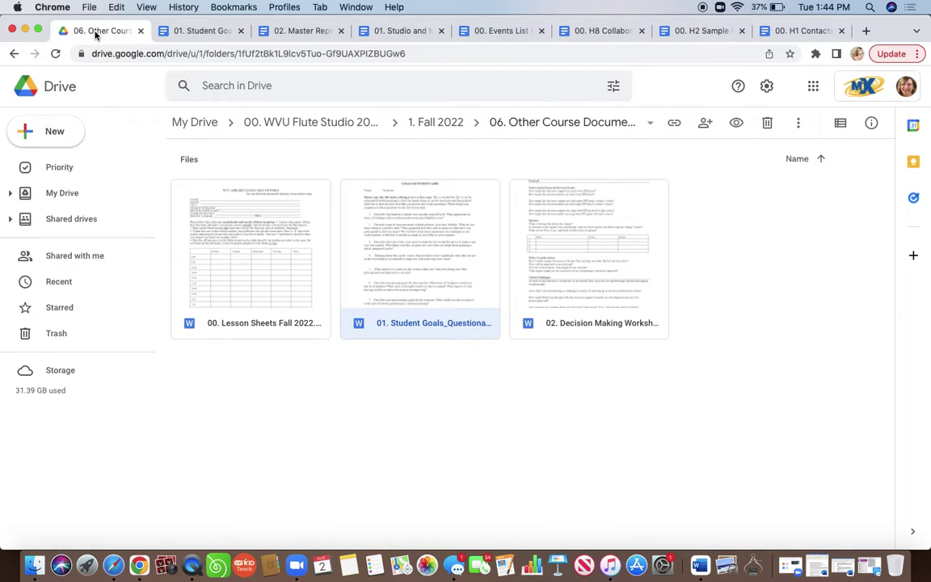
{"action": "left_click", "coordinate": [446, 126]}
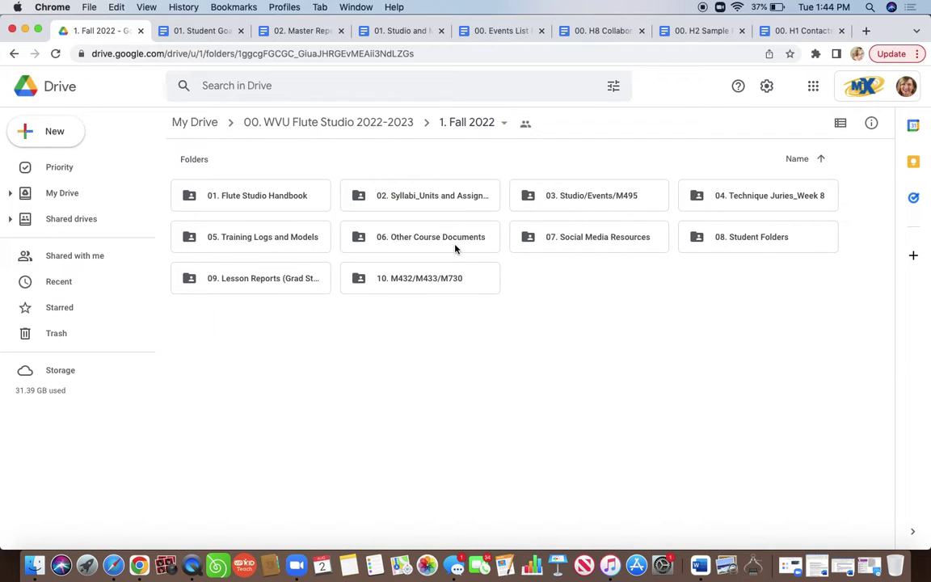
{"action": "double_click", "coordinate": [733, 251]}
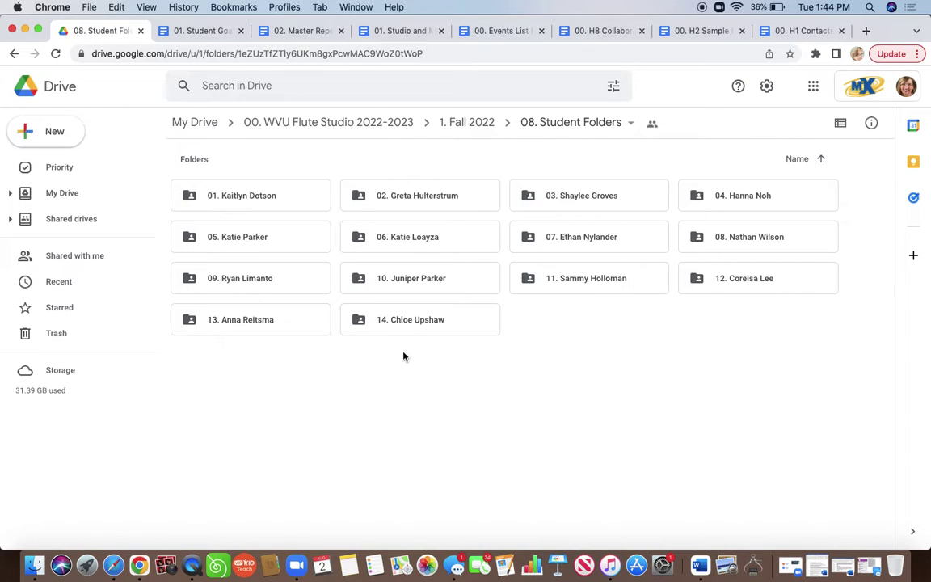
{"action": "double_click", "coordinate": [633, 280]}
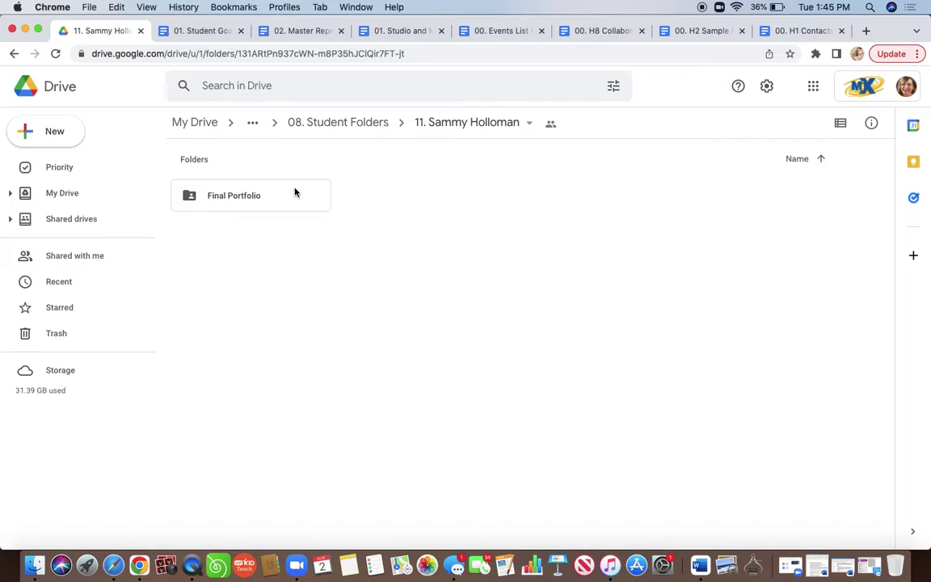
{"action": "double_click", "coordinate": [295, 191]}
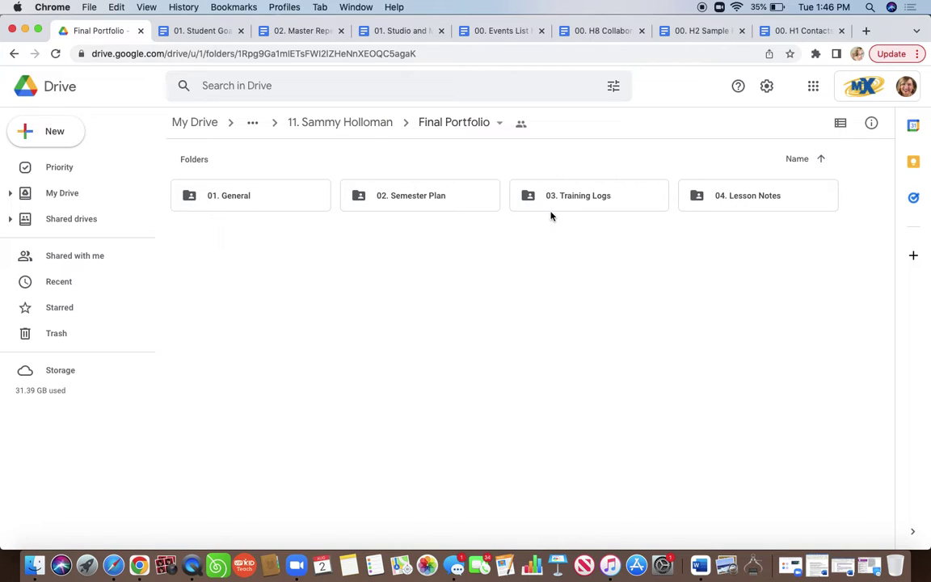
Step: Return to the top-level 00. WVU Flute Studio 2022-2023 folder and reopen its 1. Fall 2022 folder
{"action": "left_click", "coordinate": [349, 125]}
{"action": "left_click", "coordinate": [349, 126]}
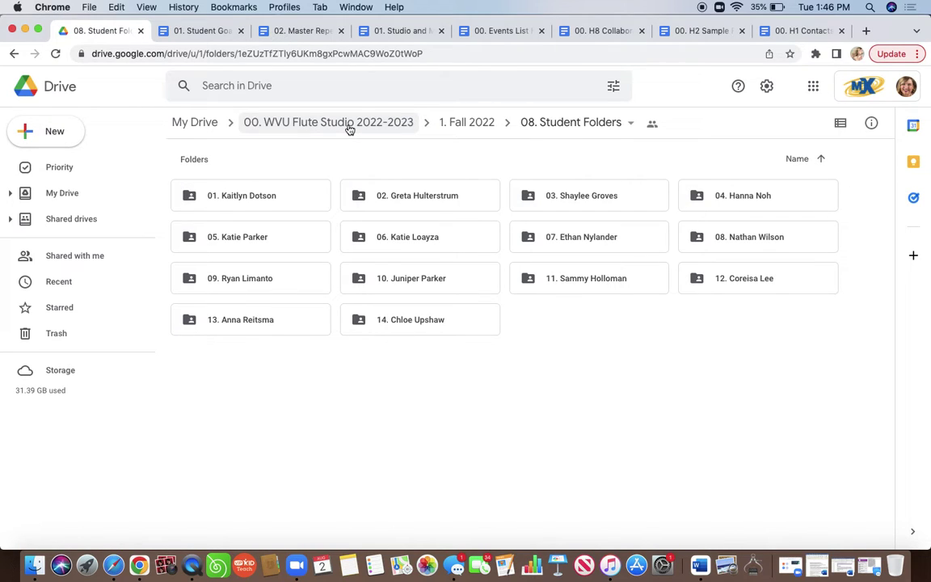
{"action": "left_click", "coordinate": [349, 125]}
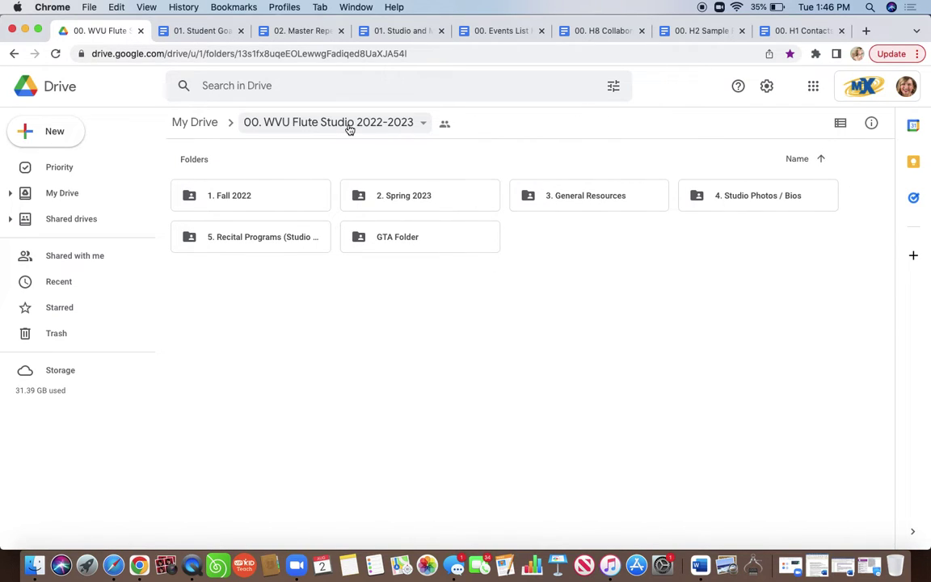
{"action": "double_click", "coordinate": [310, 199]}
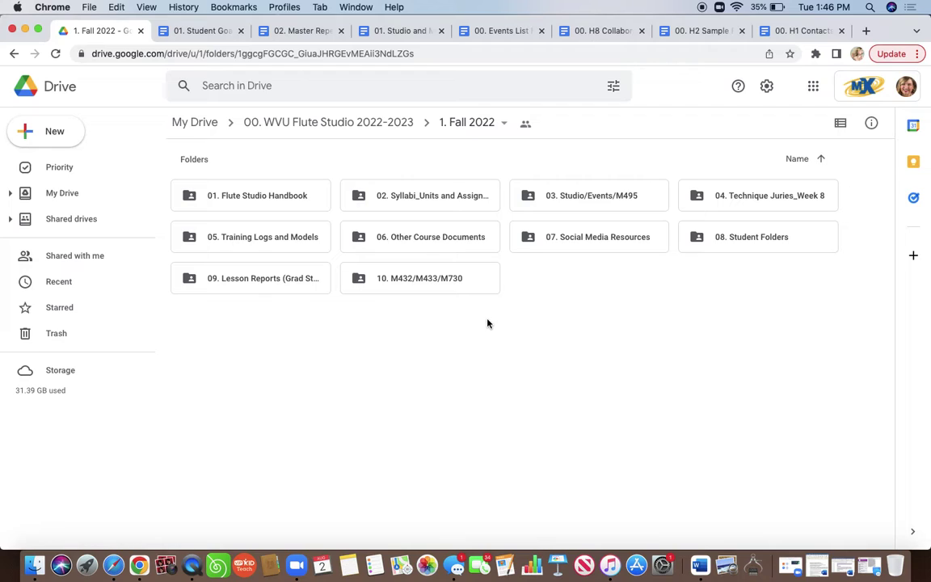
Step: Go up to the 00. WVU Flute Studio 2022-2023 folder, open 3. General Resources and look over its first files
{"action": "left_click", "coordinate": [463, 129]}
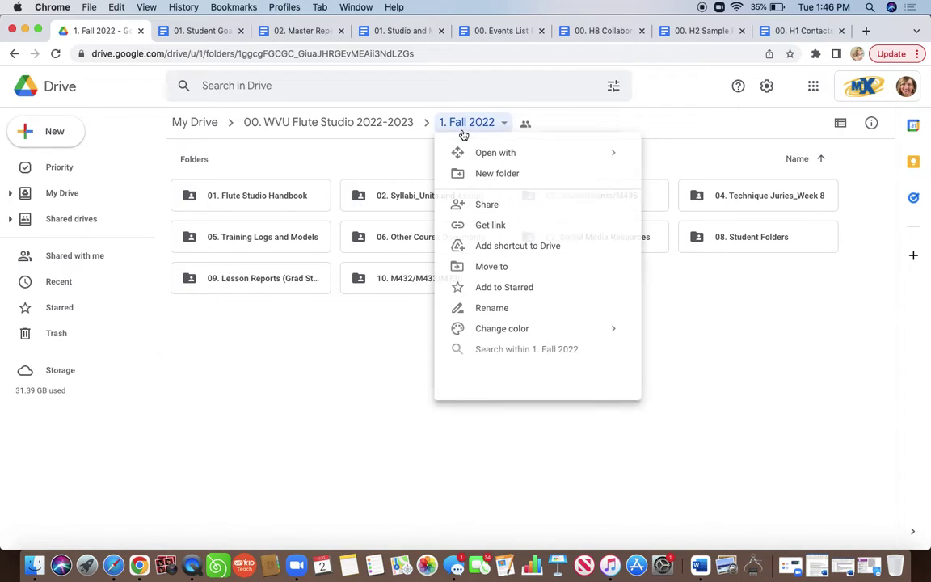
{"action": "left_click", "coordinate": [355, 129]}
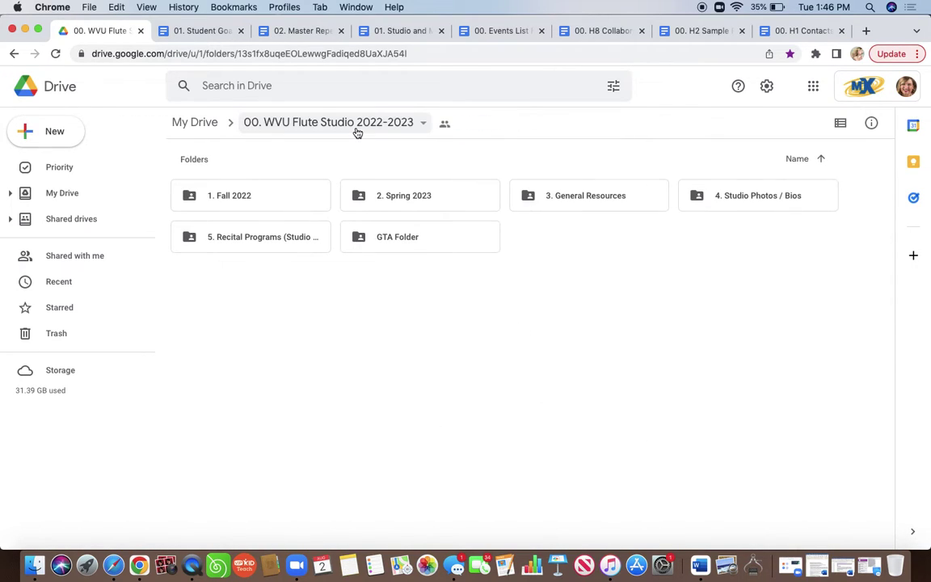
{"action": "double_click", "coordinate": [569, 203]}
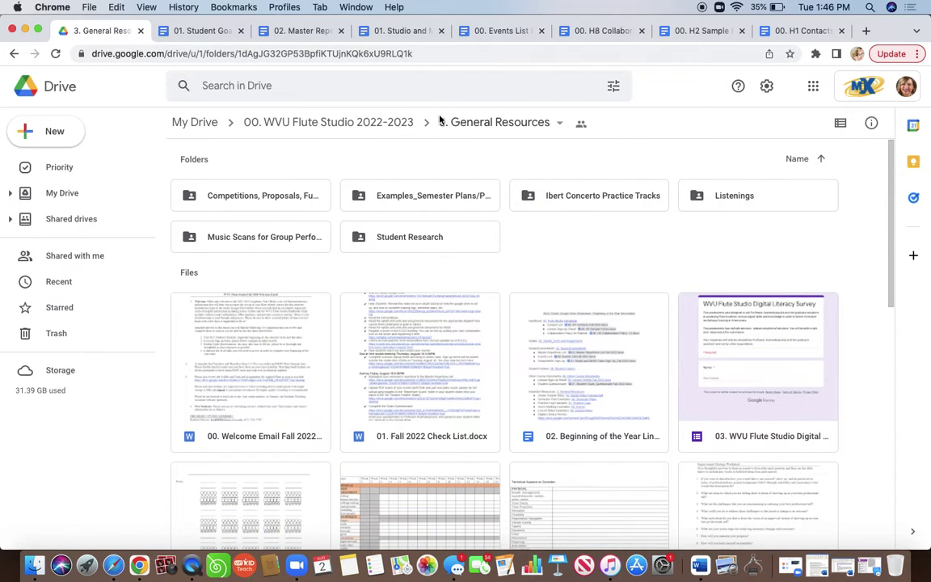
{"action": "scroll", "coordinate": [347, 260], "scroll_direction": "down", "scroll_amount": 2}
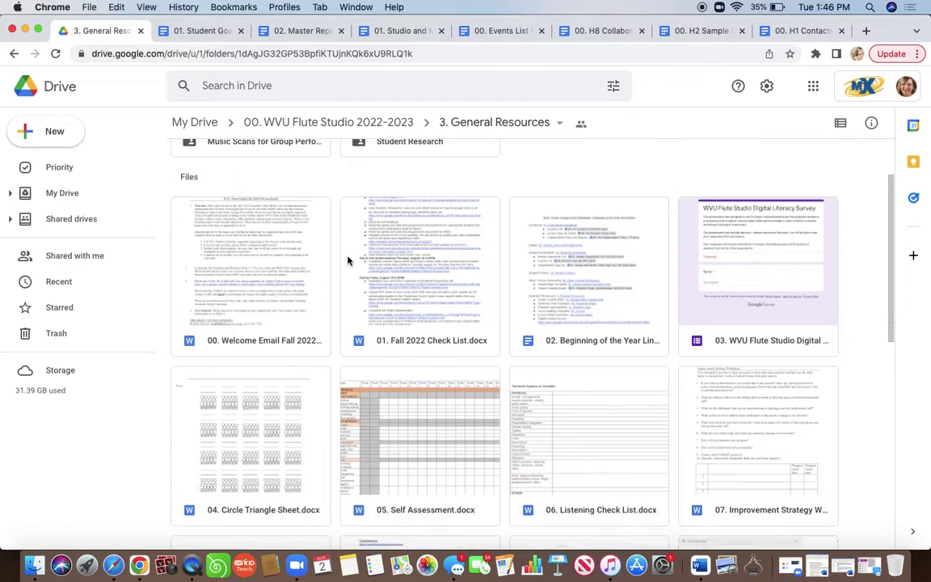
{"action": "scroll", "coordinate": [347, 260], "scroll_direction": "down", "scroll_amount": 1}
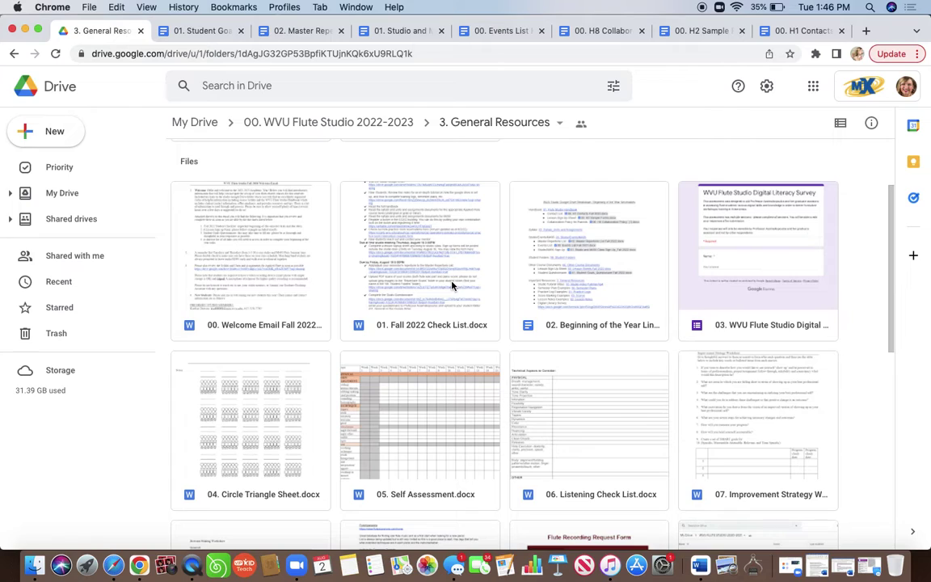
Step: Open the 02. Beginning of the Year Link Shortcuts List document and review its links down to Studio Photos/Bios
{"action": "double_click", "coordinate": [653, 198]}
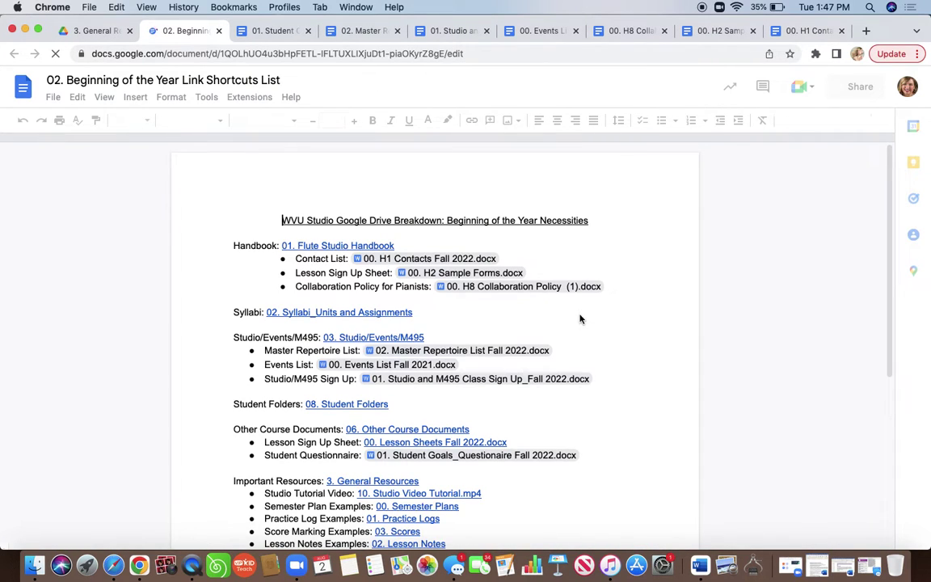
{"action": "scroll", "coordinate": [582, 347], "scroll_direction": "down", "scroll_amount": 3}
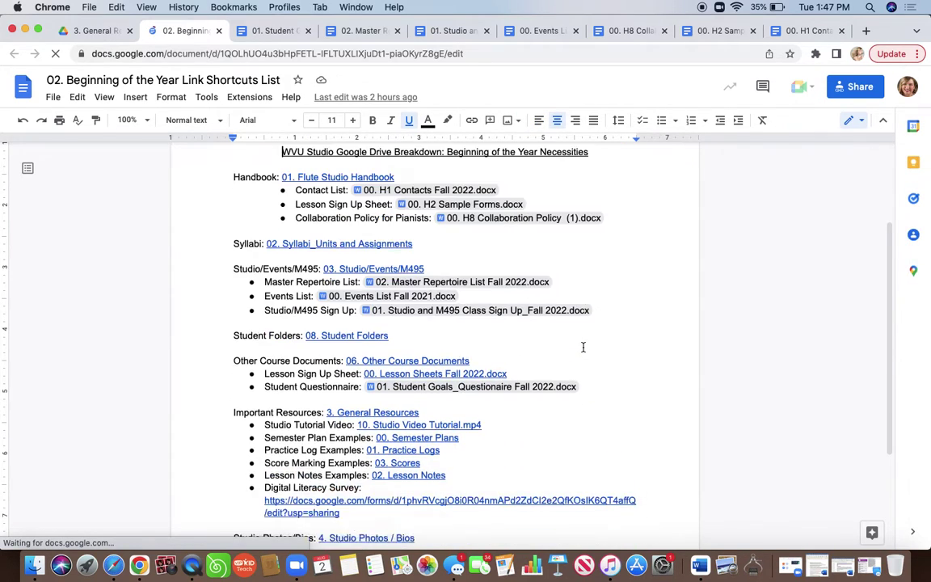
{"action": "scroll", "coordinate": [583, 347], "scroll_direction": "down", "scroll_amount": 1}
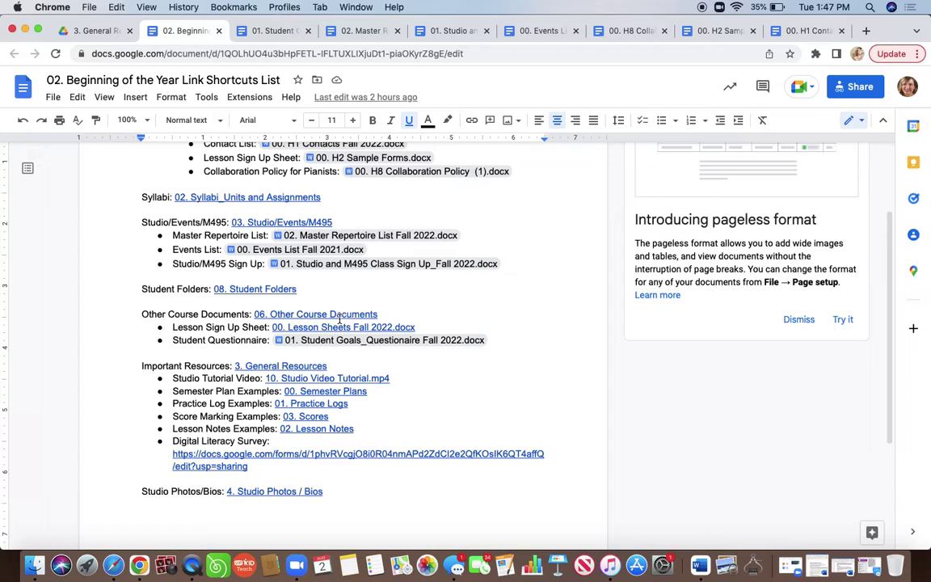
{"action": "mouse_move", "coordinate": [386, 338]}
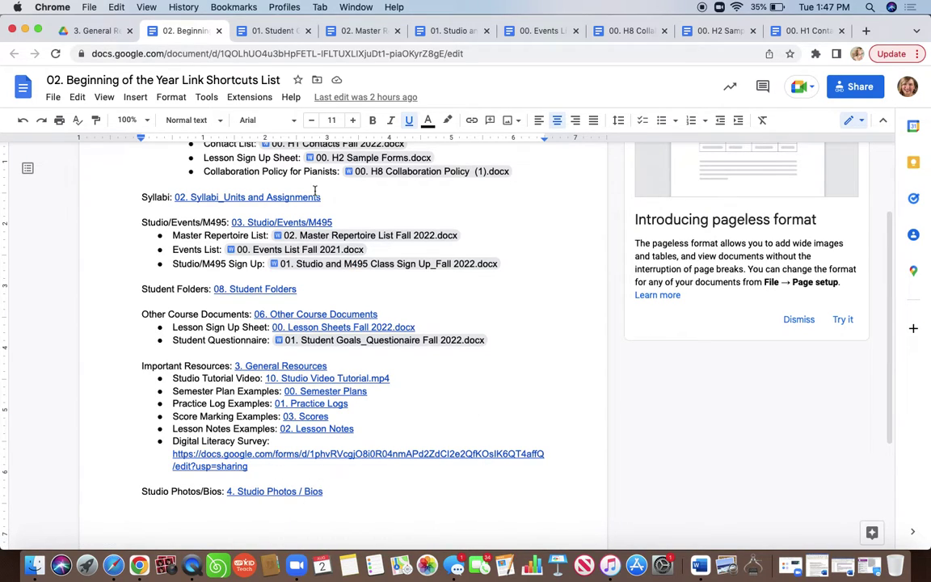
Step: Return to the 3. General Resources folder and look through its files down to 18. Album Recording Guide and back to its subfolders
{"action": "left_click", "coordinate": [95, 31]}
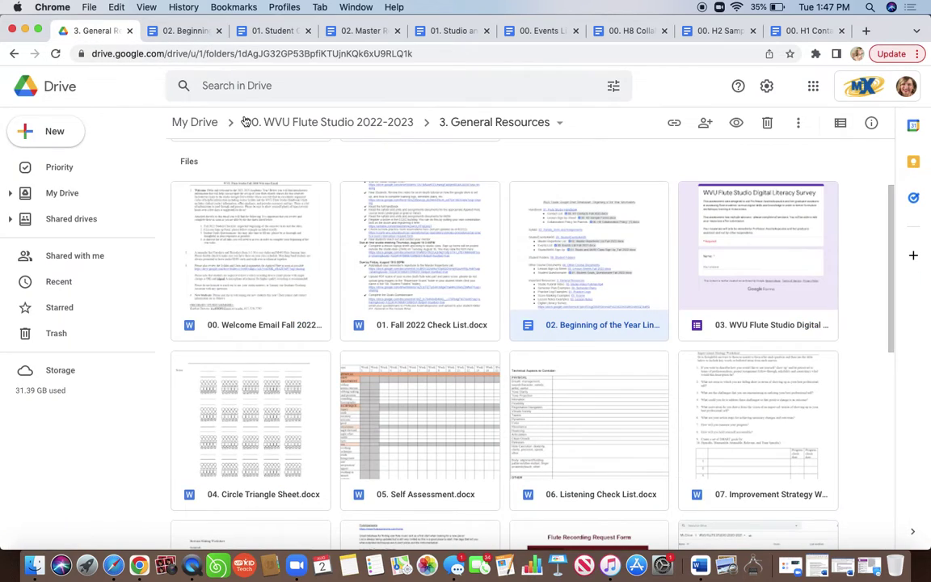
{"action": "scroll", "coordinate": [549, 330], "scroll_direction": "up", "scroll_amount": 1}
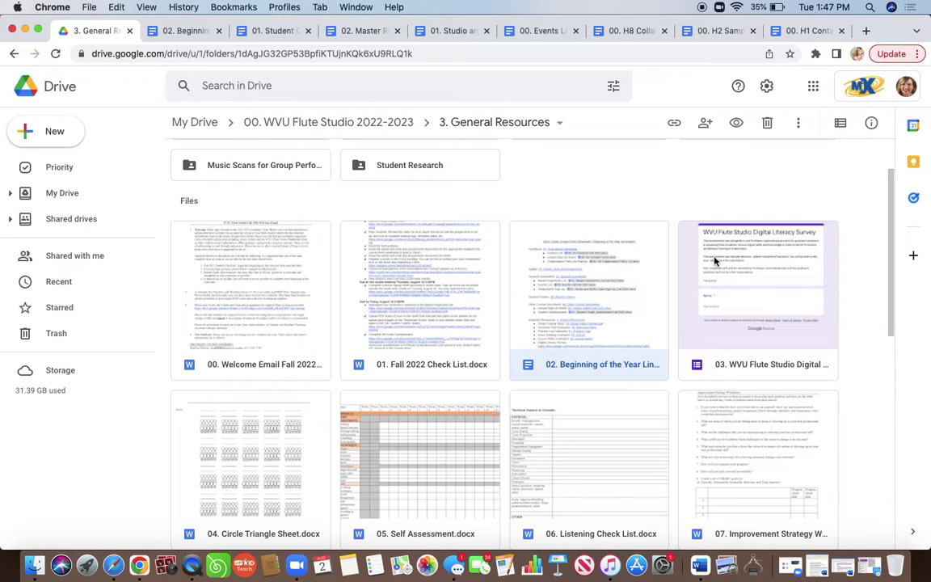
{"action": "scroll", "coordinate": [715, 260], "scroll_direction": "down", "scroll_amount": 3}
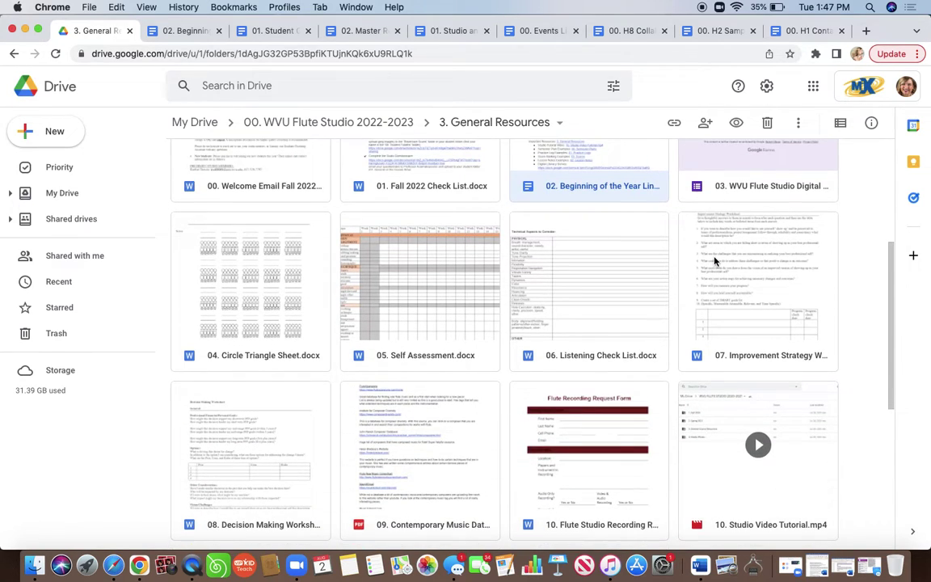
{"action": "scroll", "coordinate": [551, 463], "scroll_direction": "down", "scroll_amount": 1}
{"action": "scroll", "coordinate": [551, 462], "scroll_direction": "down", "scroll_amount": 4}
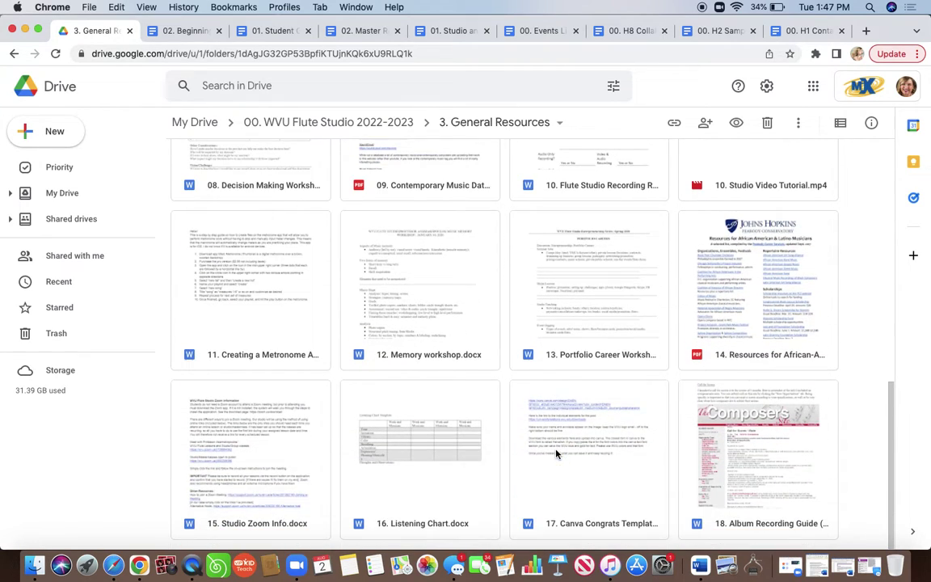
{"action": "scroll", "coordinate": [557, 451], "scroll_direction": "up", "scroll_amount": 2}
{"action": "scroll", "coordinate": [556, 455], "scroll_direction": "up", "scroll_amount": 5}
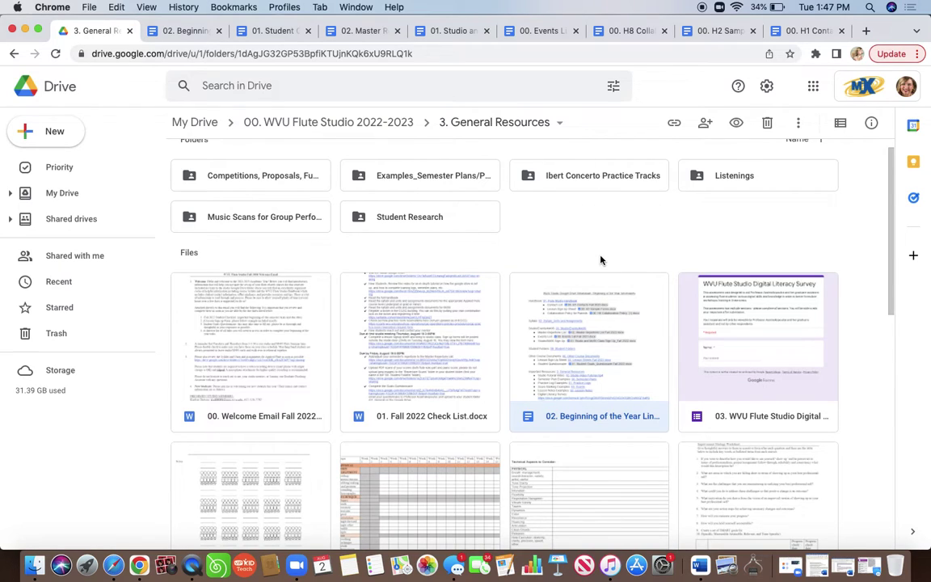
{"action": "scroll", "coordinate": [600, 258], "scroll_direction": "up", "scroll_amount": 1}
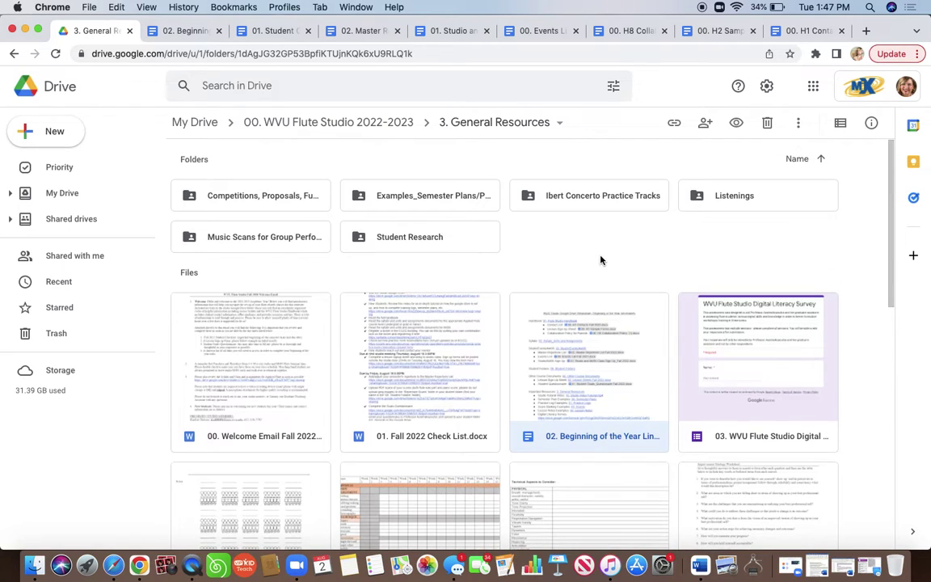
Step: View the Examples_Semester Plans/Practice Logs/Lesson Notes folder, go back to 3. General Resources and skim its numbered files
{"action": "double_click", "coordinate": [460, 202]}
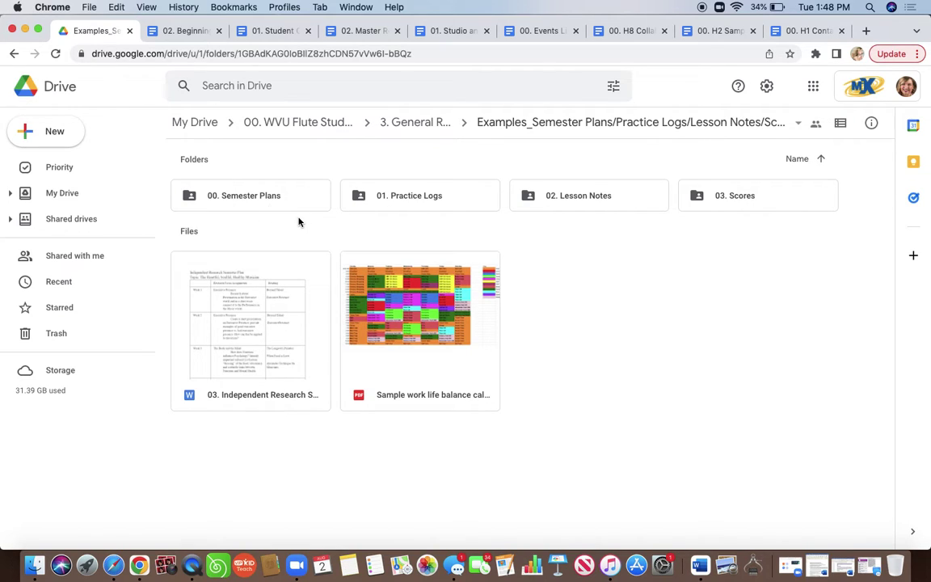
{"action": "left_click", "coordinate": [431, 127]}
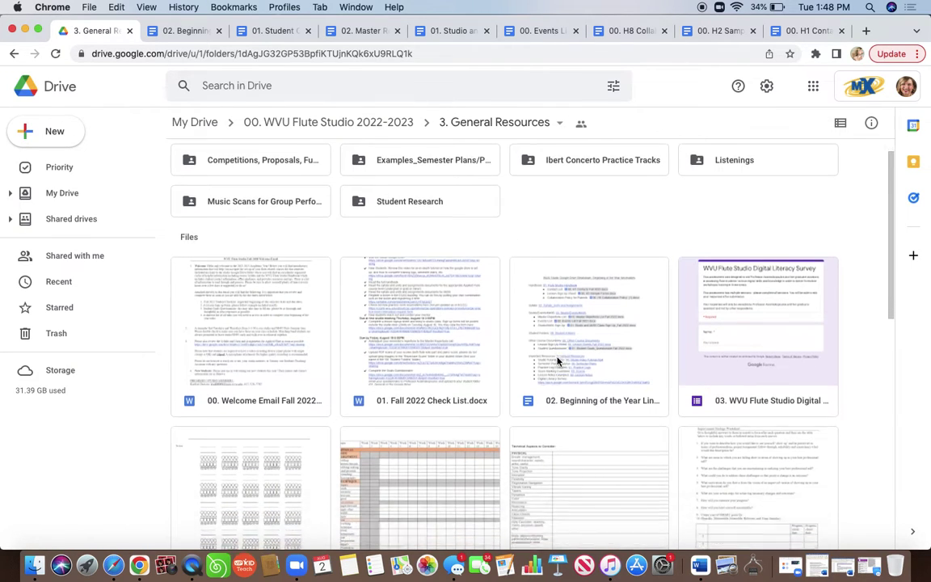
{"action": "scroll", "coordinate": [556, 359], "scroll_direction": "down", "scroll_amount": 3}
{"action": "scroll", "coordinate": [557, 361], "scroll_direction": "down", "scroll_amount": 5}
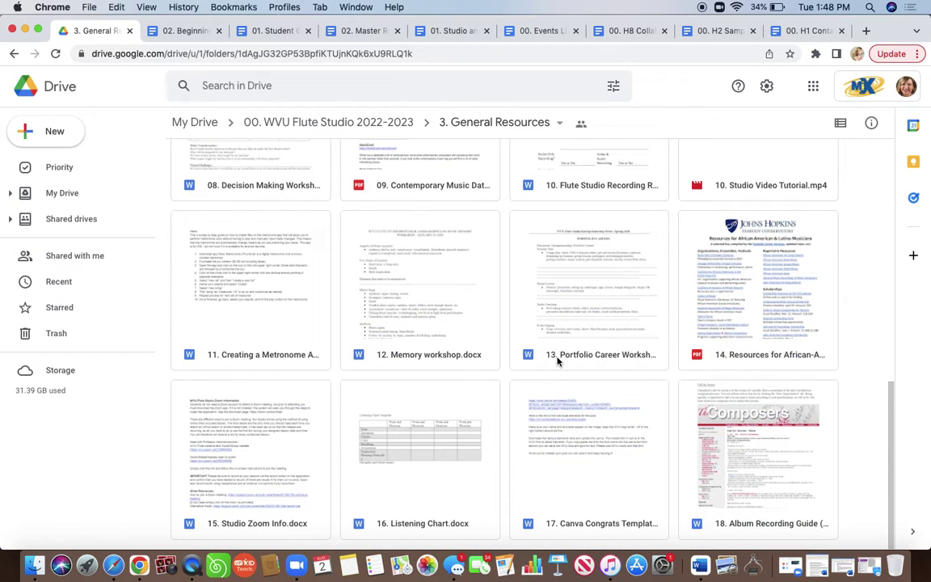
{"action": "scroll", "coordinate": [557, 362], "scroll_direction": "up", "scroll_amount": 3}
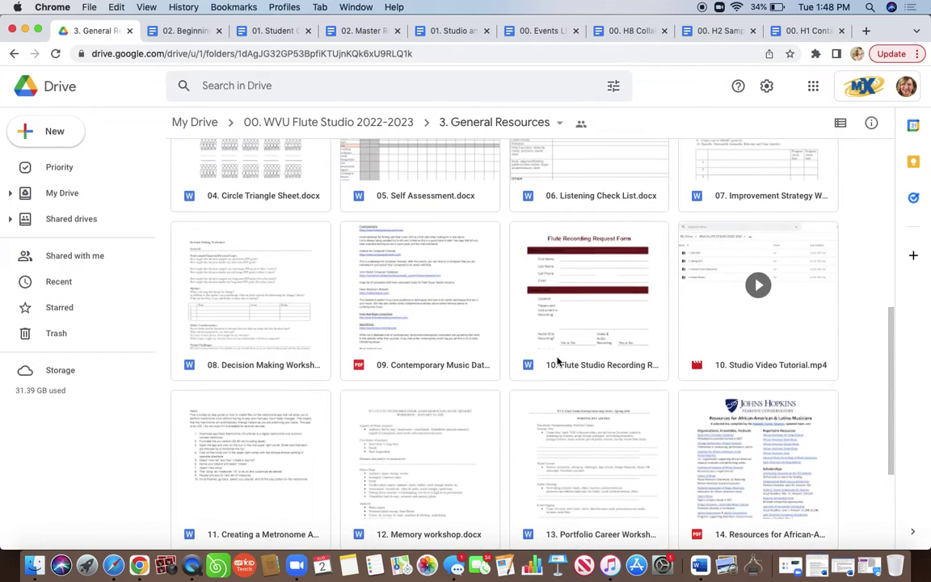
Step: View the student folders in 4. Studio Photos / Bios from the top-level studio folder, and return to that top-level folder
{"action": "left_click", "coordinate": [374, 122]}
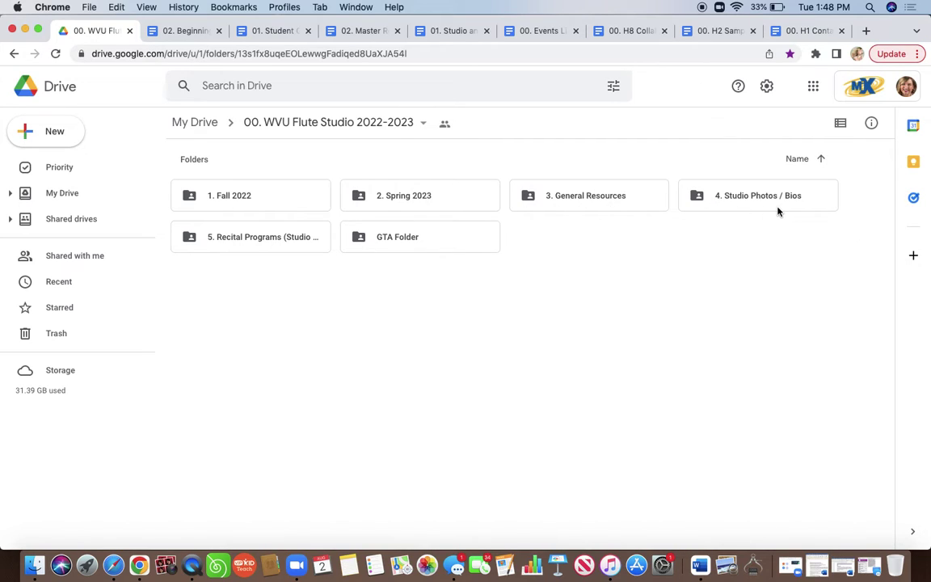
{"action": "double_click", "coordinate": [752, 212]}
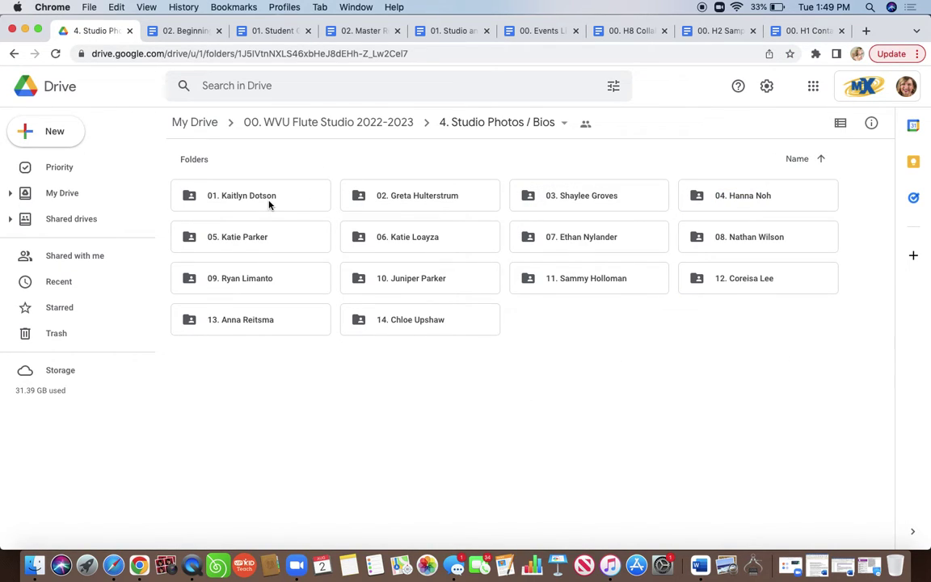
{"action": "left_click", "coordinate": [373, 127]}
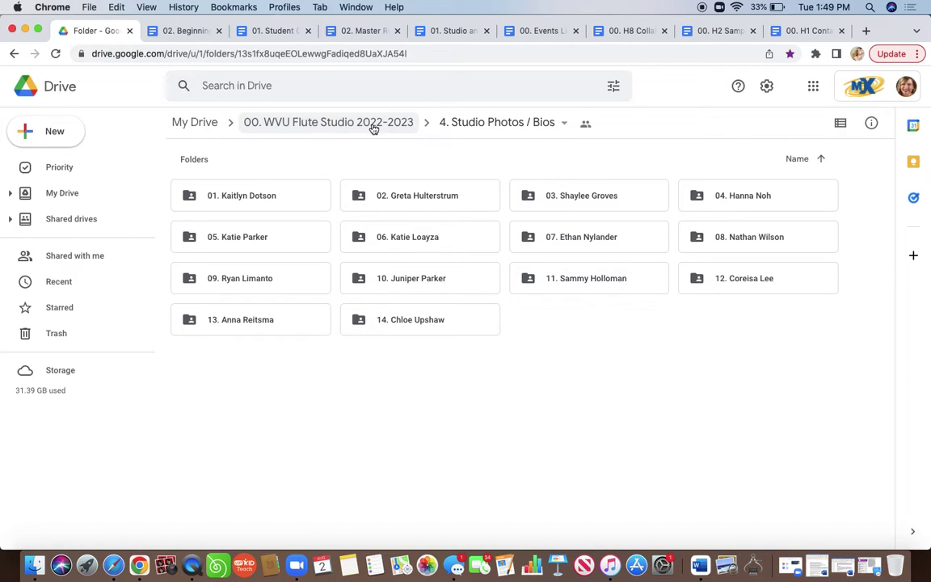